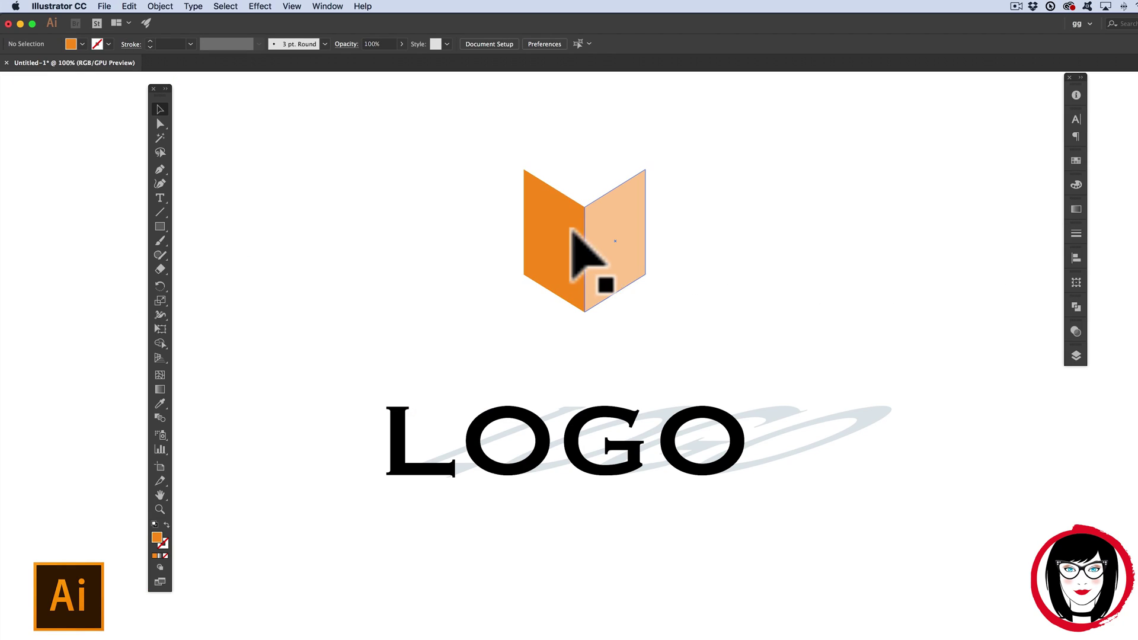
Select the light-orange half of the logo mark and then the LOGO text to show how they were built.
click(593, 243)
click(867, 414)
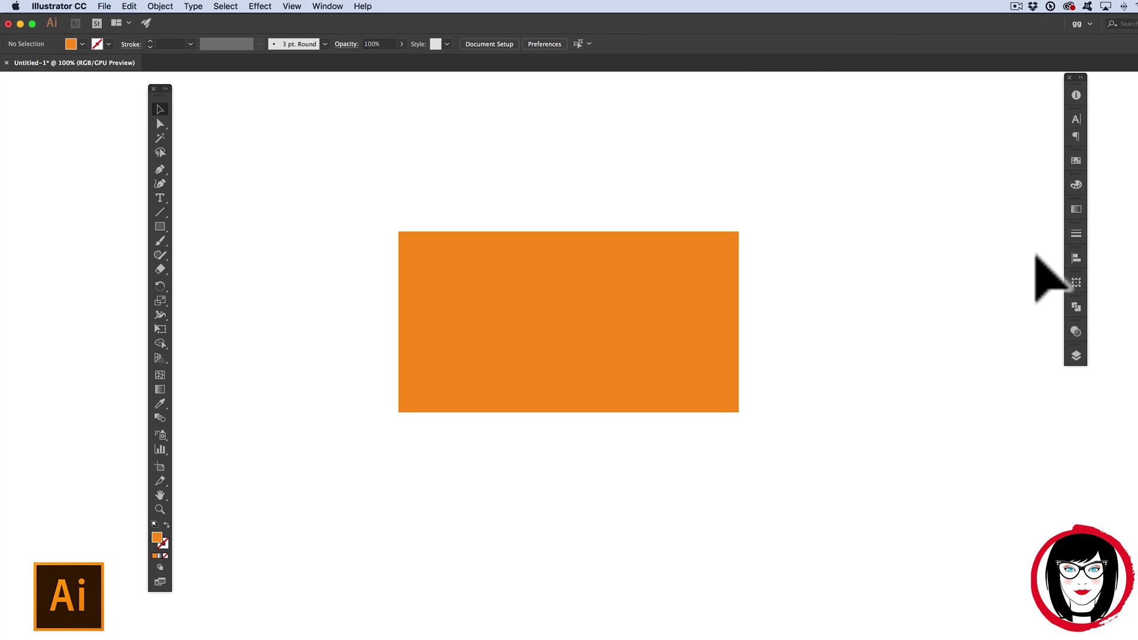
click(1078, 283)
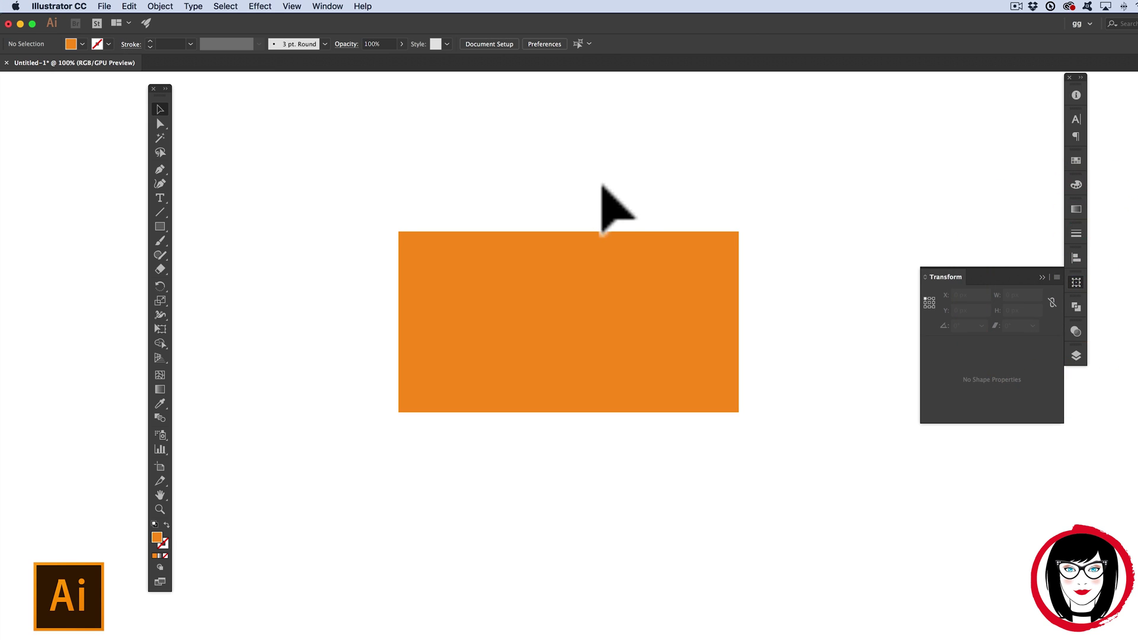
click(328, 6)
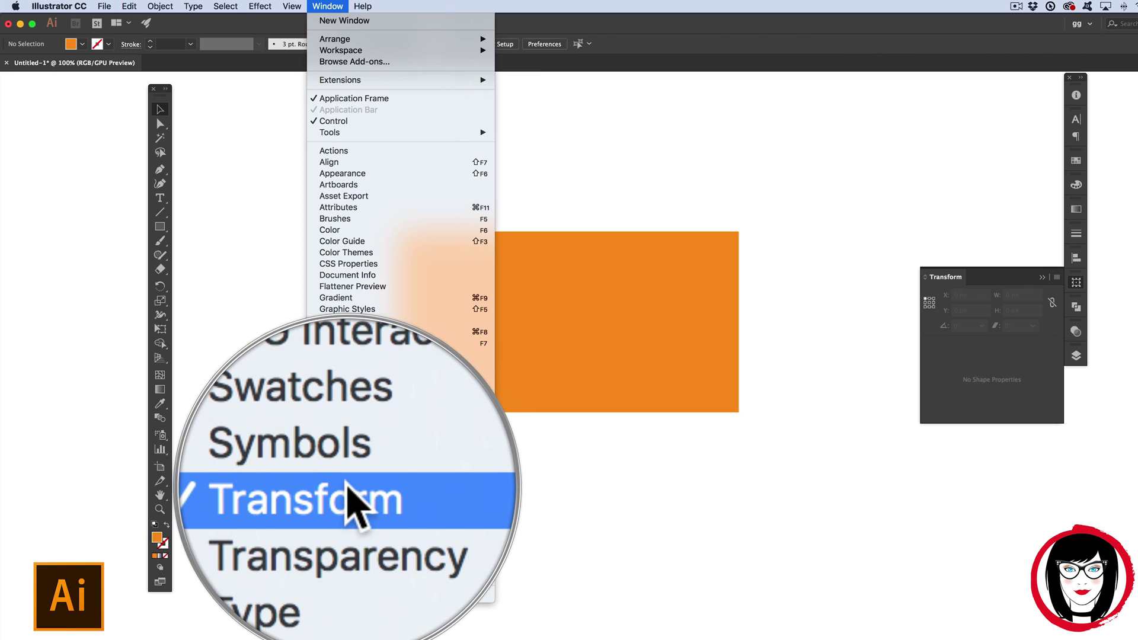
click(947, 277)
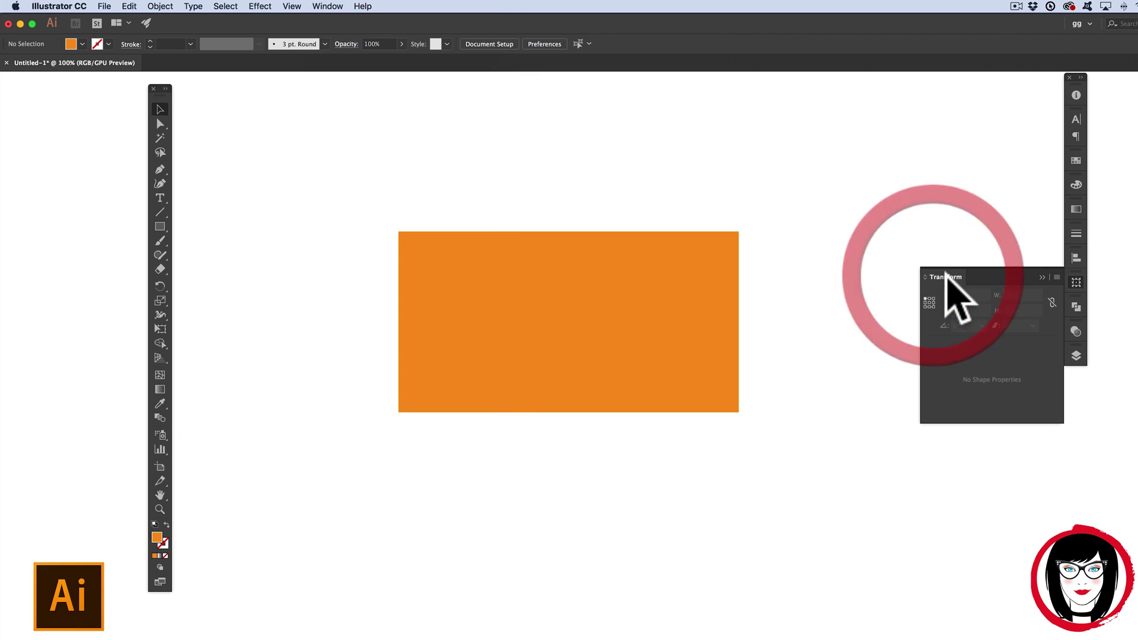
click(572, 304)
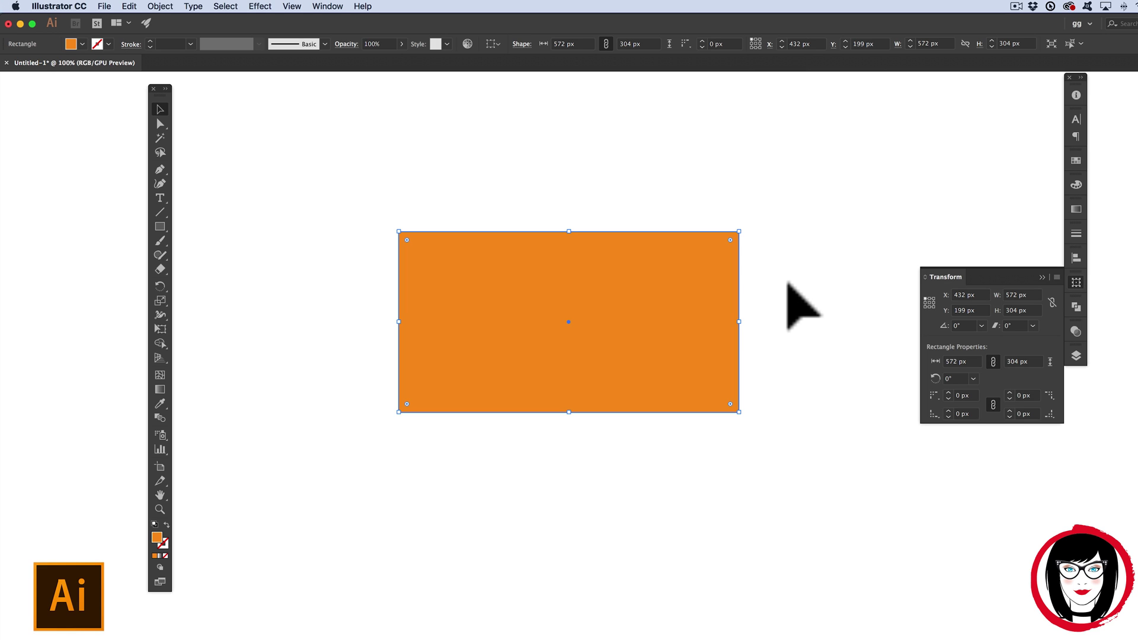
click(999, 326)
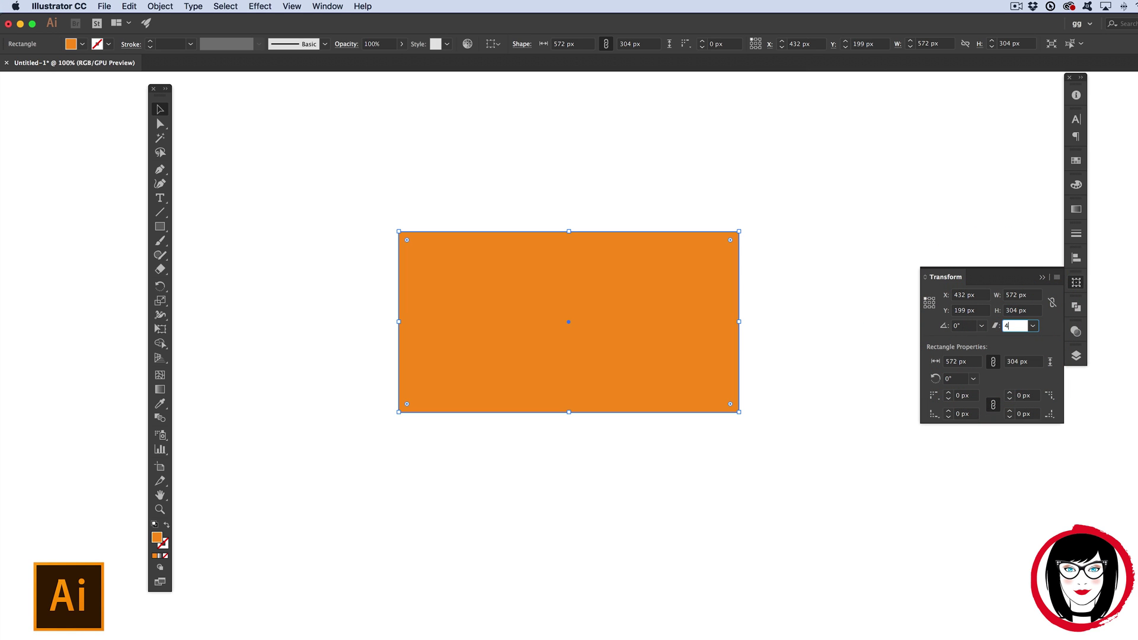
key(Return)
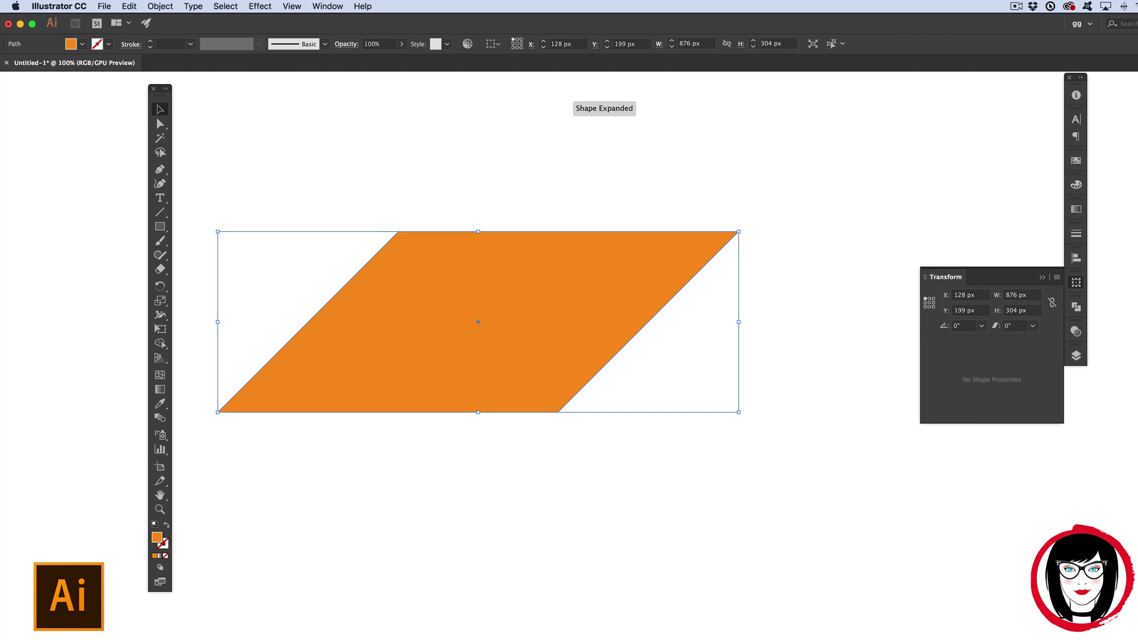
click(868, 307)
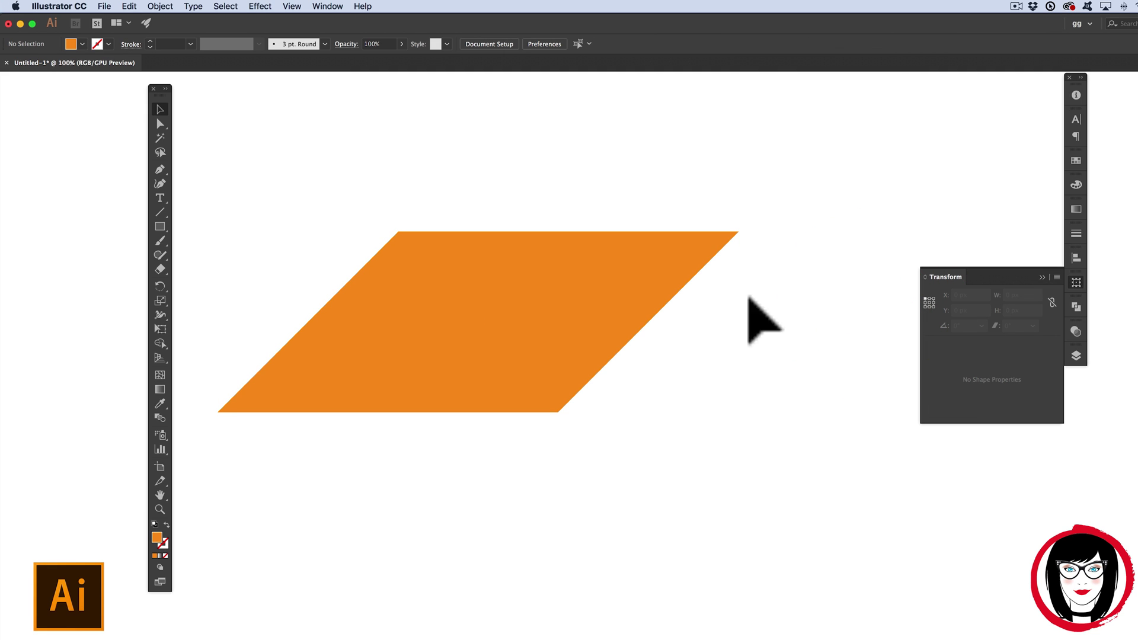
drag(600, 314, 668, 316)
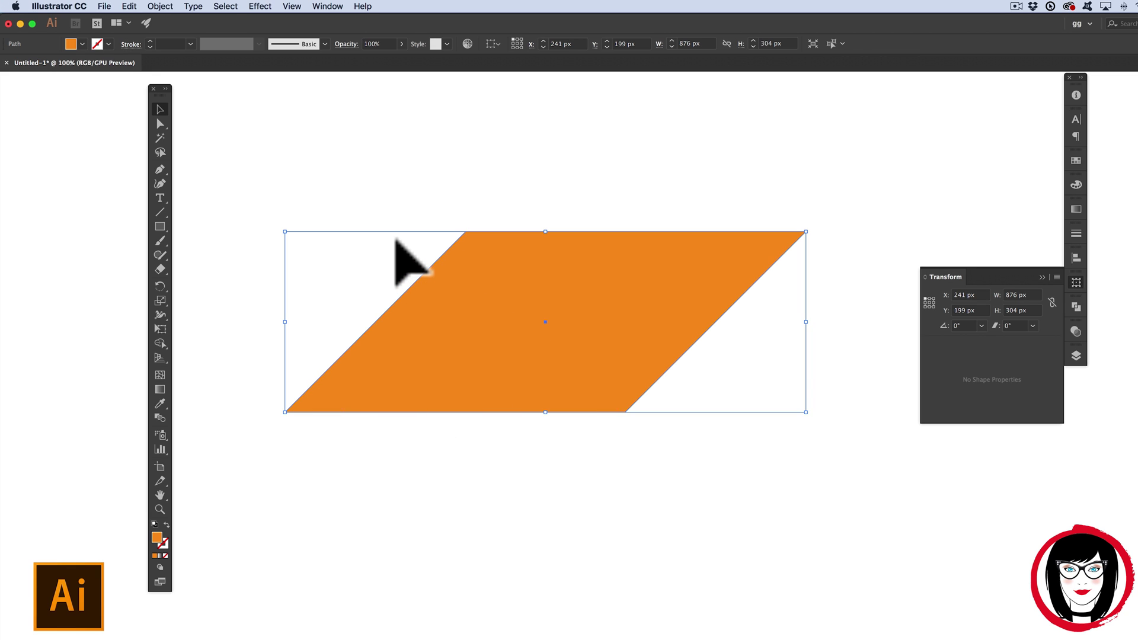
click(797, 274)
key(ctrl+z)
click(949, 274)
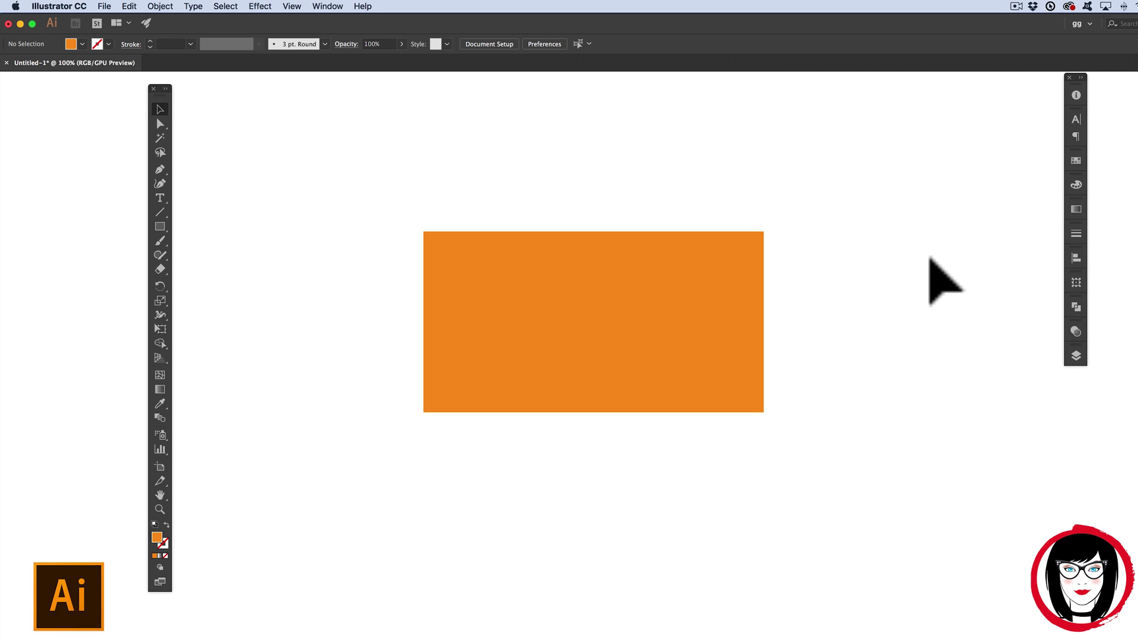
click(160, 123)
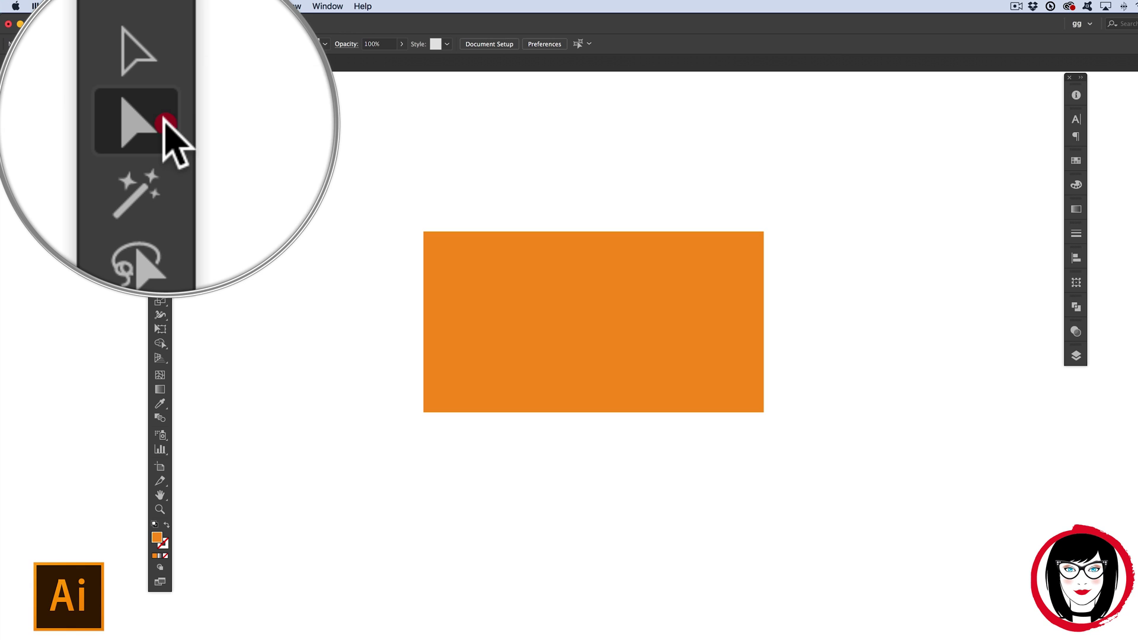
click(165, 122)
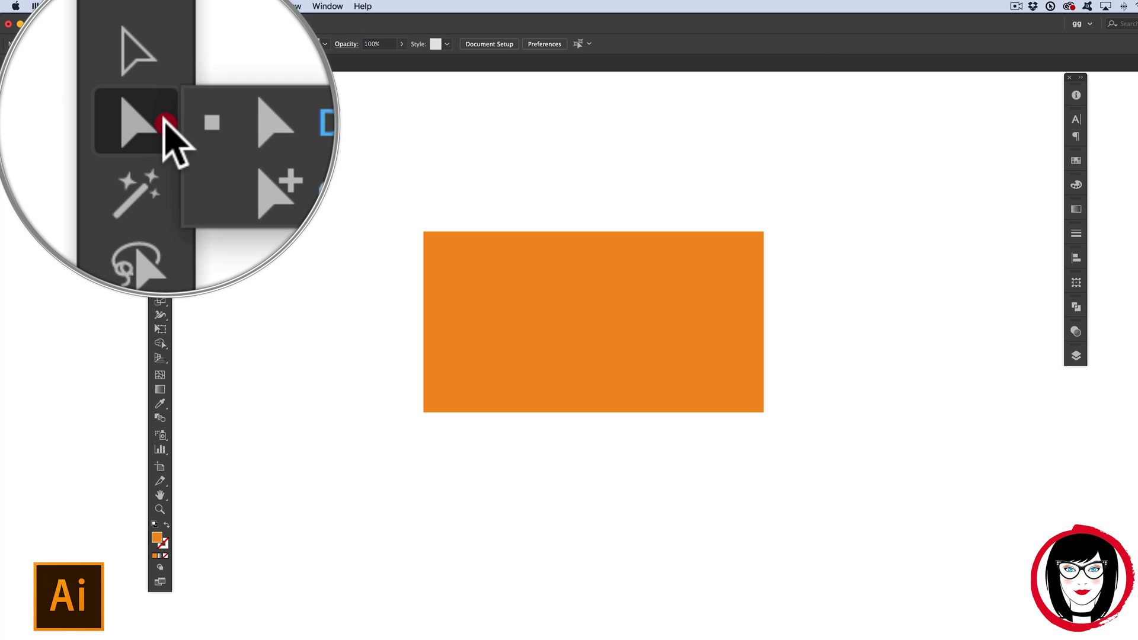
drag(764, 232, 854, 231)
key(super+z)
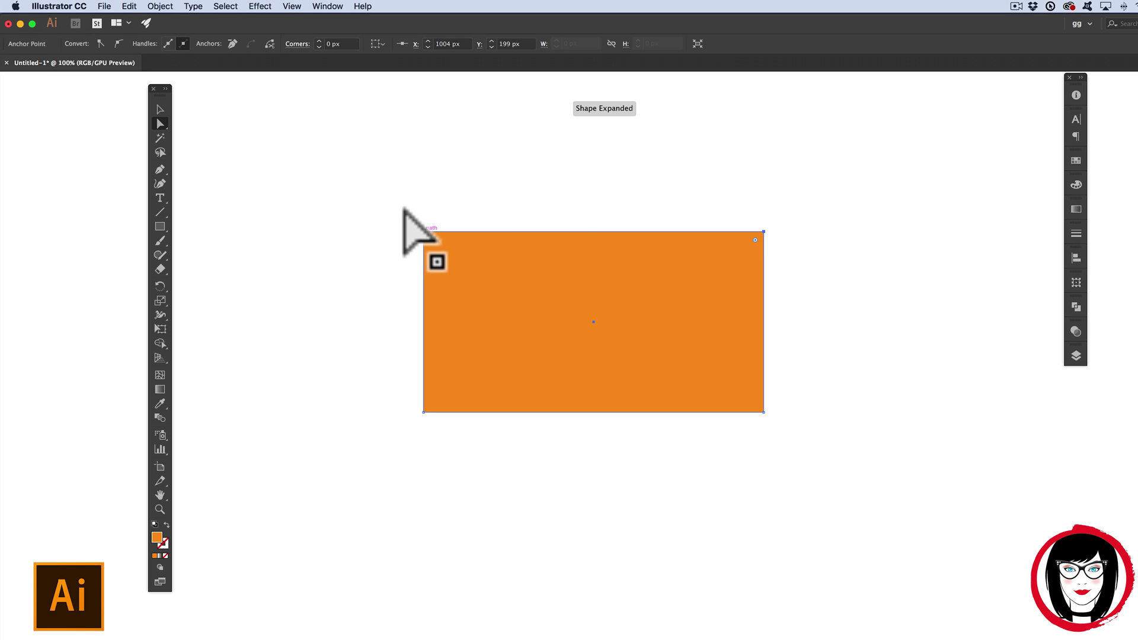
click(423, 232)
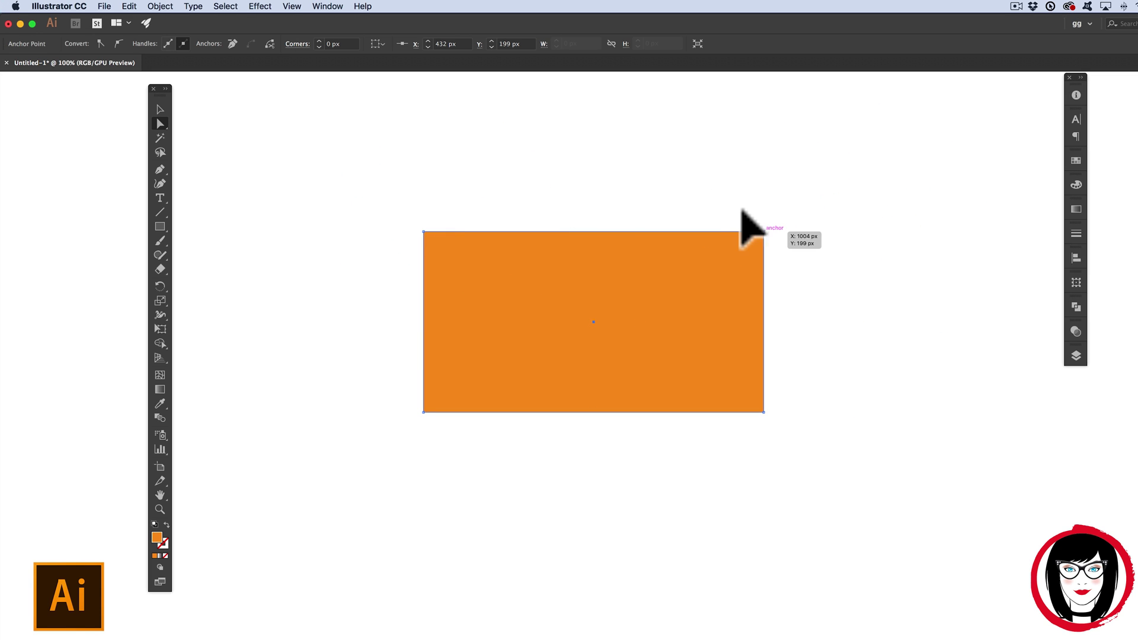
click(764, 232)
drag(593, 232, 686, 236)
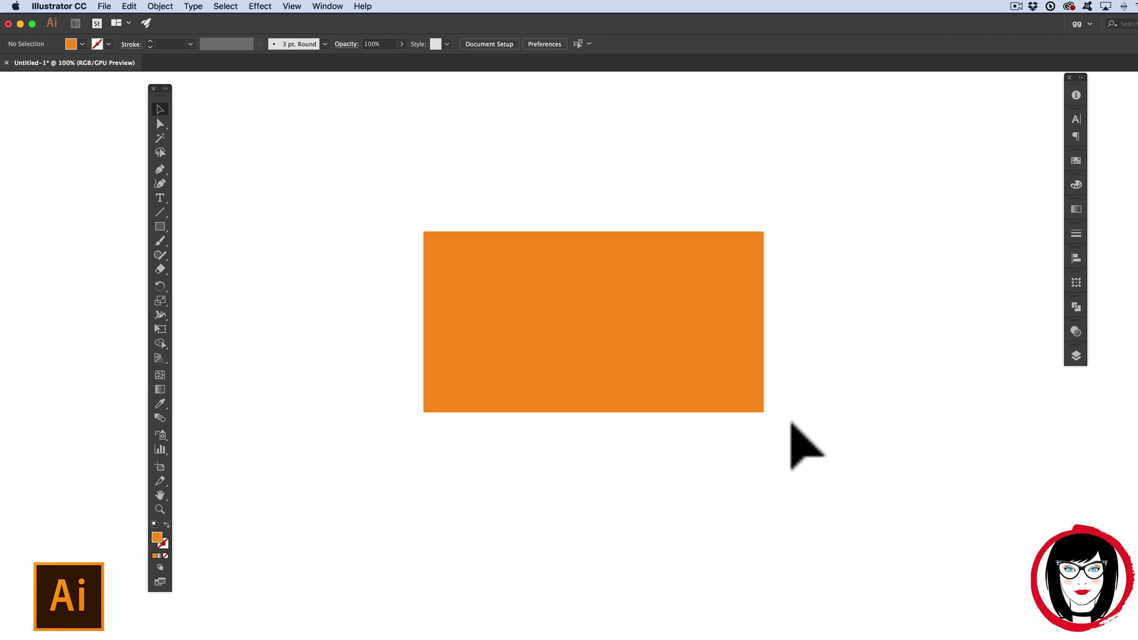
click(159, 300)
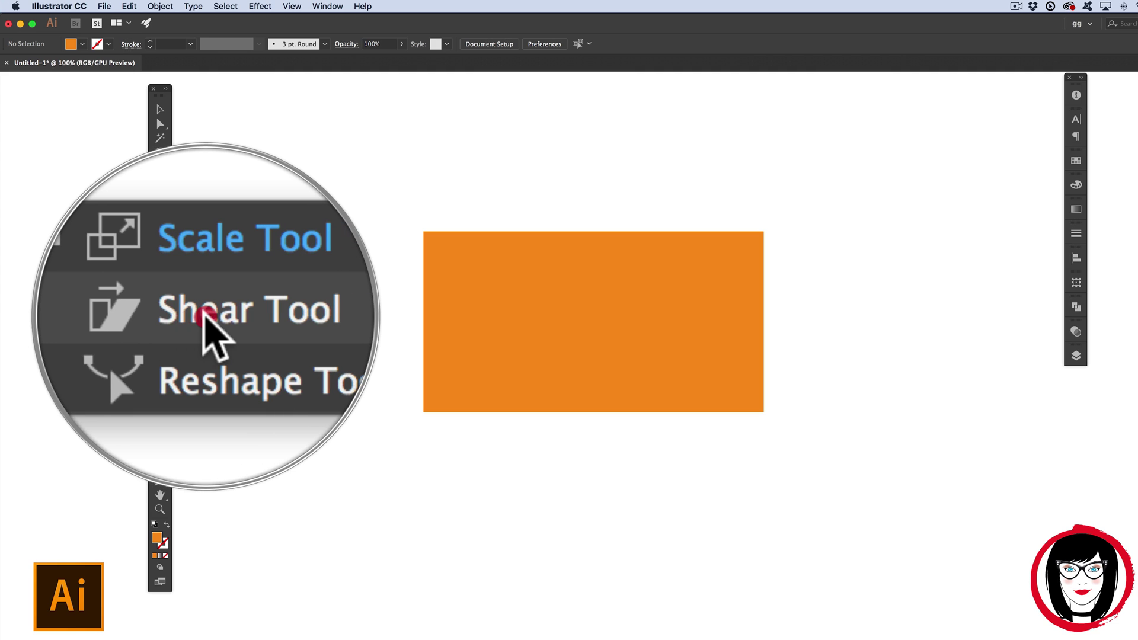
Take the Shear tool from the Scale tool group, freehand-shear the orange rectangle, and undo it.
click(198, 311)
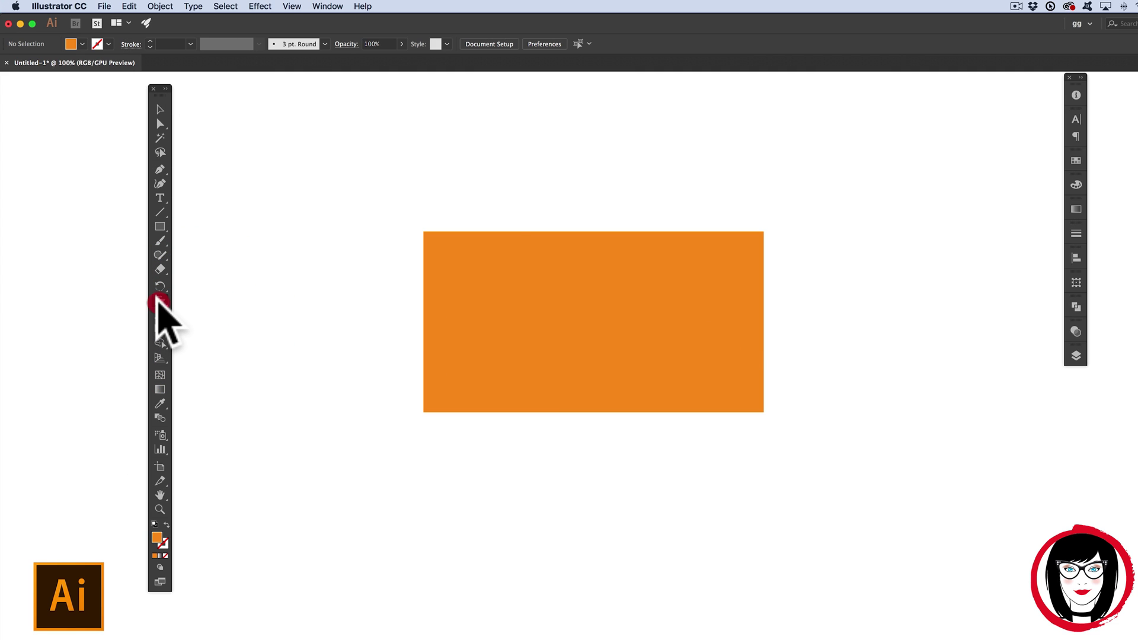
drag(159, 301, 216, 300)
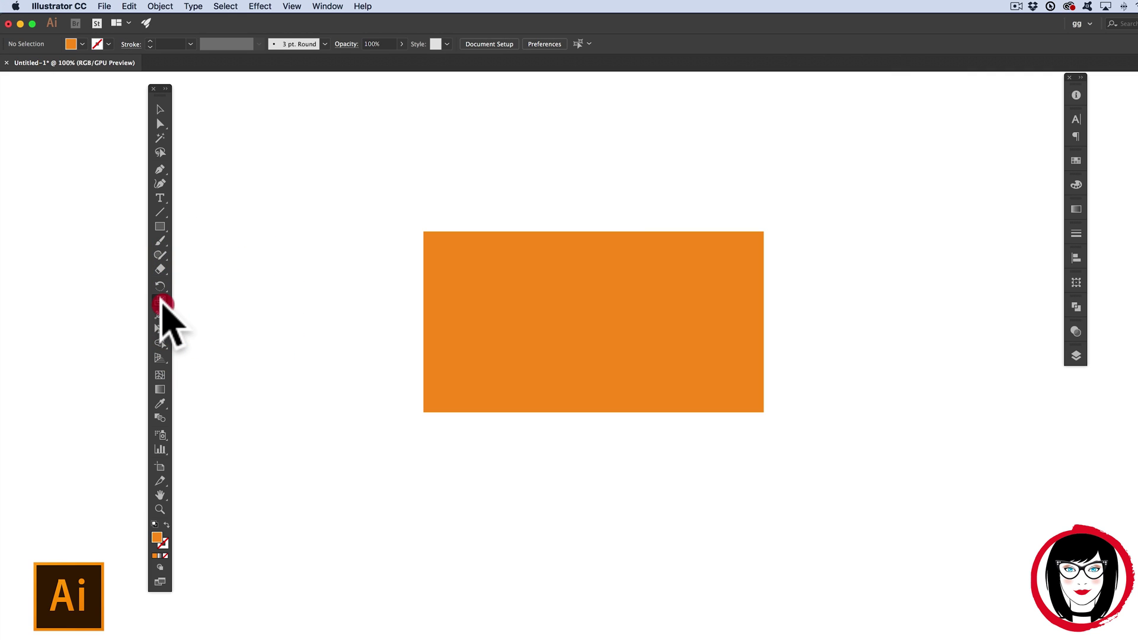
click(160, 301)
drag(161, 303, 221, 317)
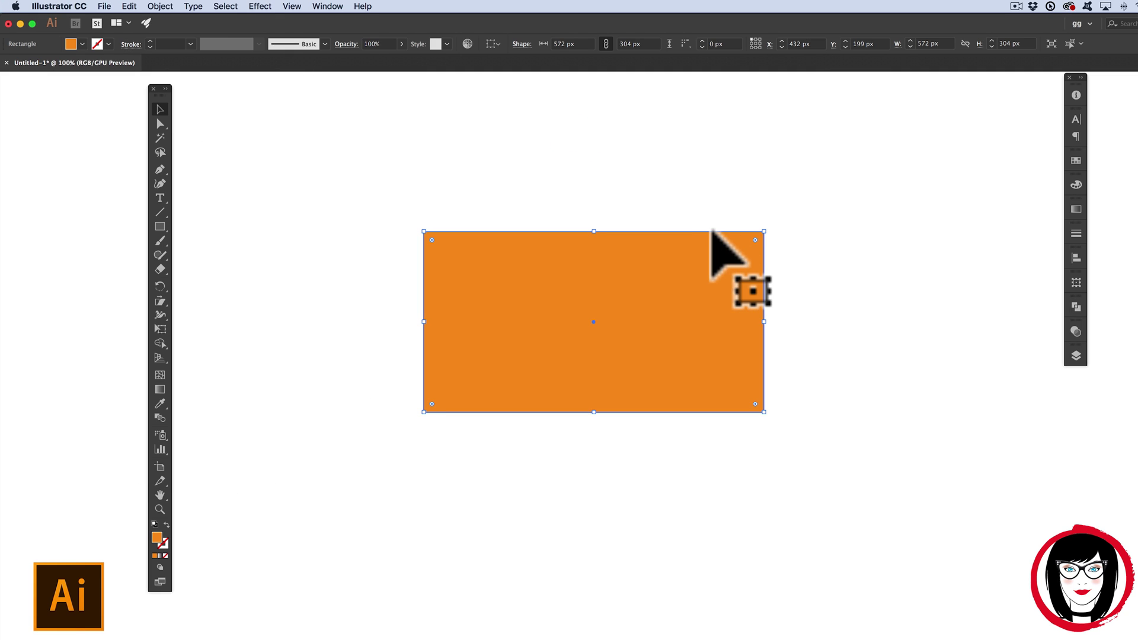
click(160, 302)
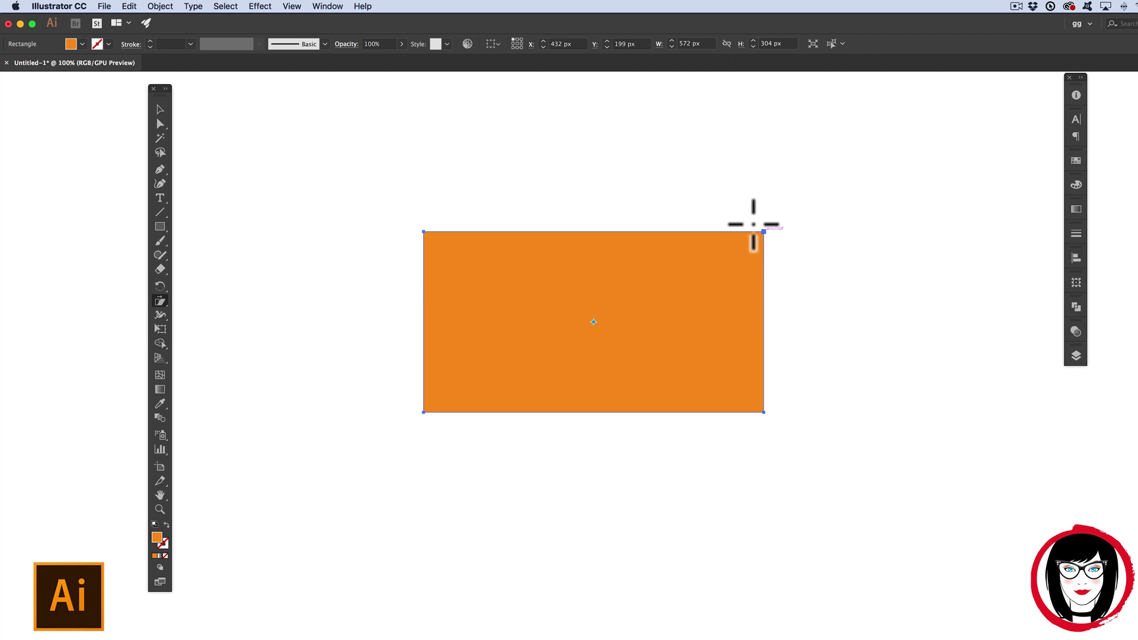
drag(754, 225, 809, 214)
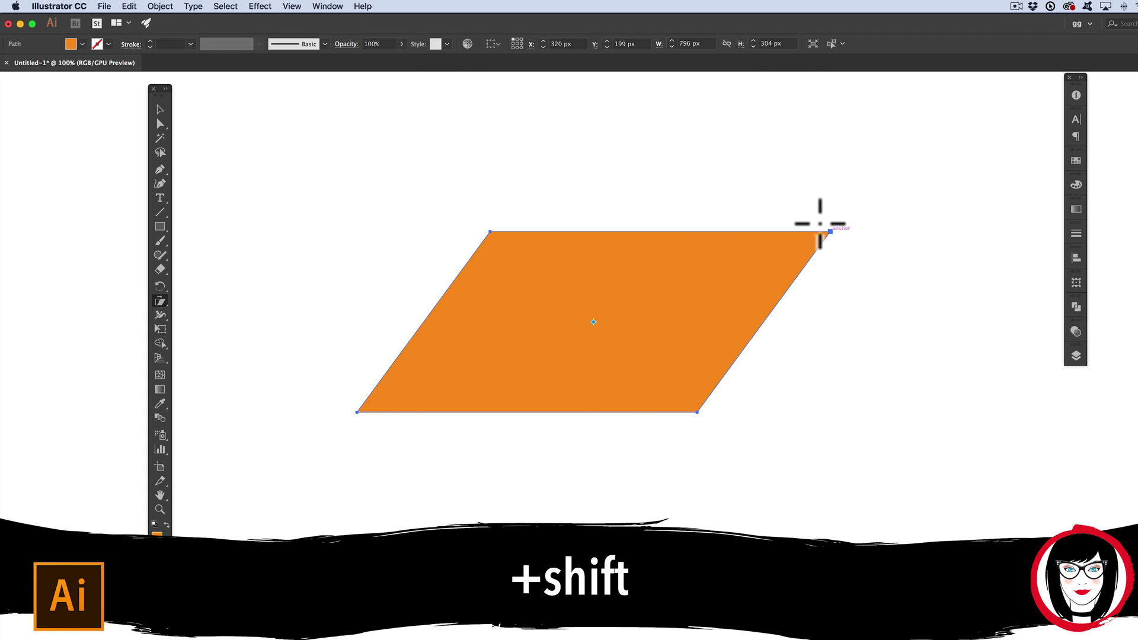
key(cmd+z)
Try two more shear amounts on the rectangle, undo, and reselect the Shear tool.
drag(821, 224, 709, 209)
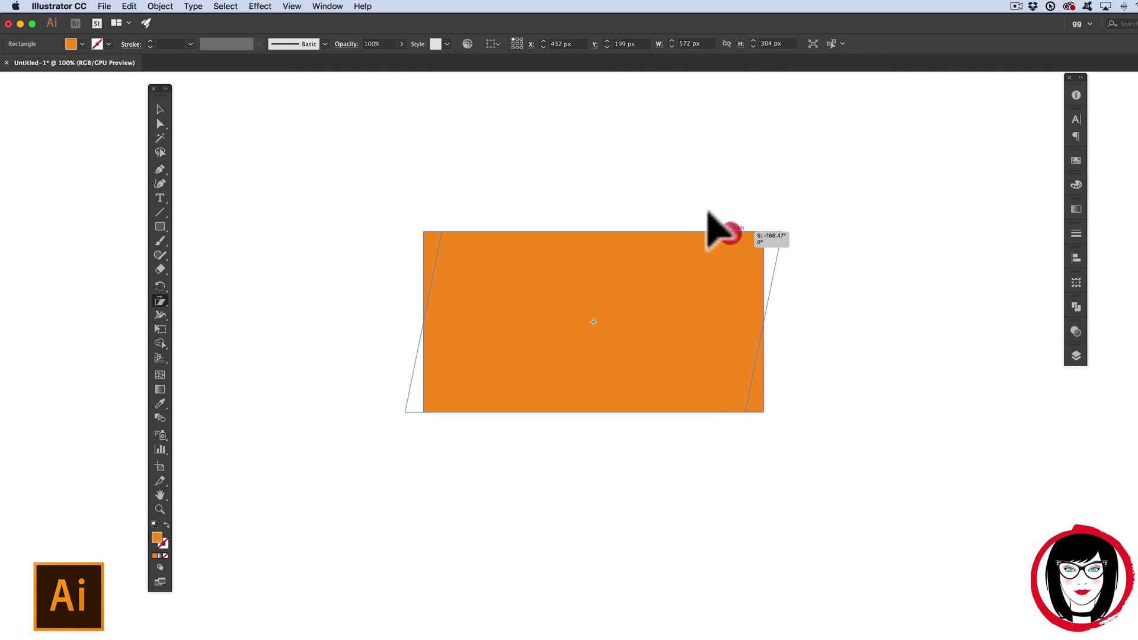
drag(708, 215, 668, 208)
key(ctrl+z)
scroll(883, 333, left, 3)
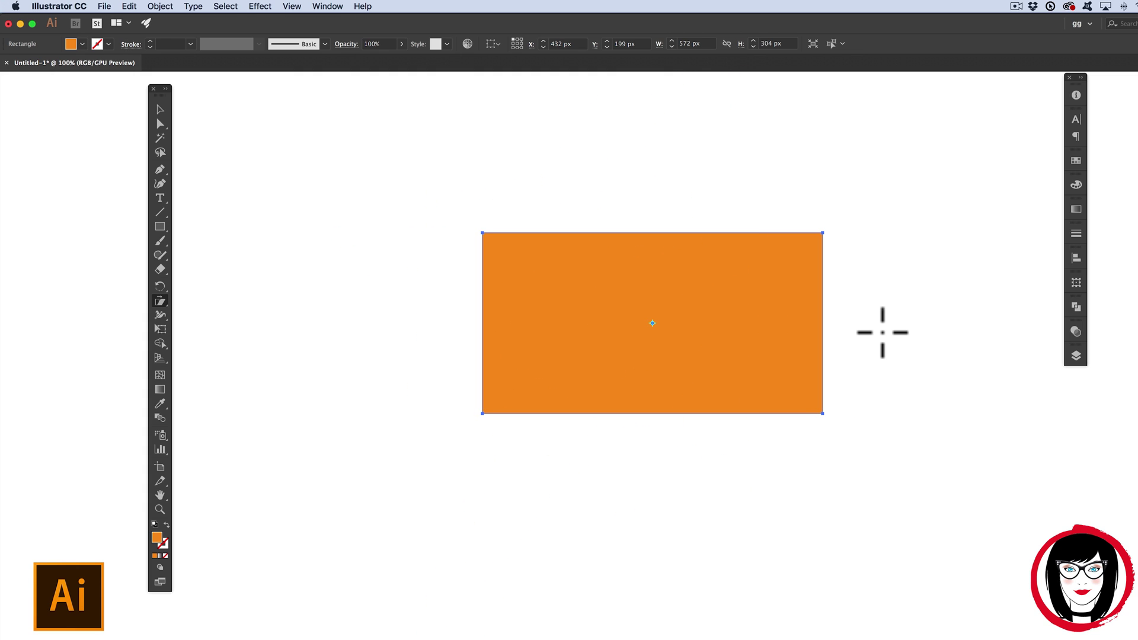
drag(160, 301, 207, 314)
Open the Shear dialog, move it aside, and focus its shear angle.
double_click(159, 301)
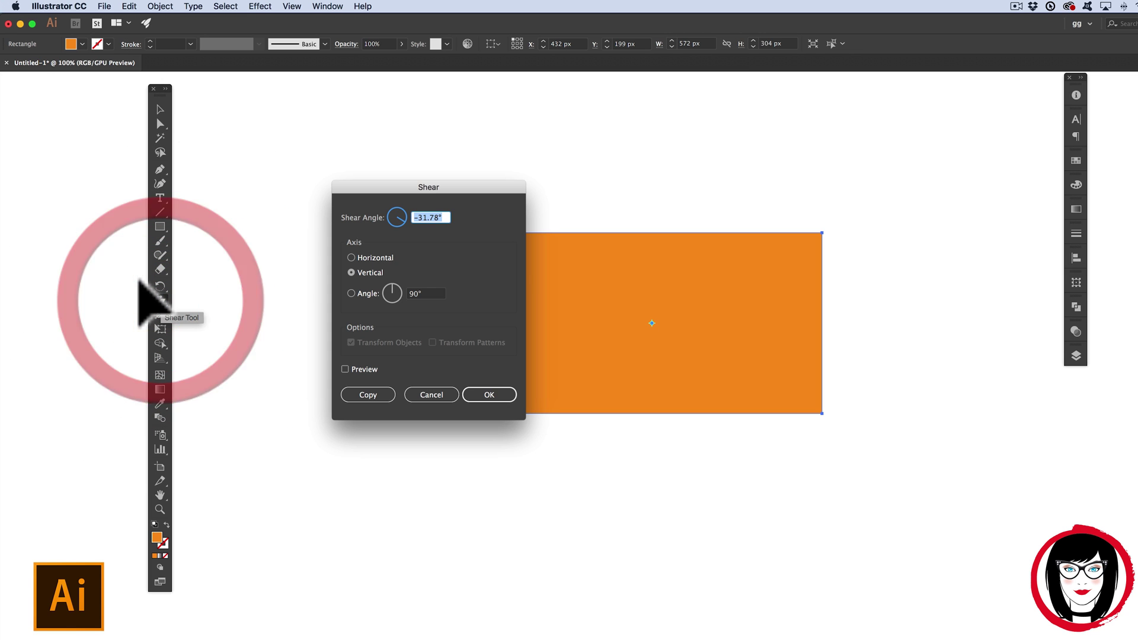
drag(452, 184, 364, 203)
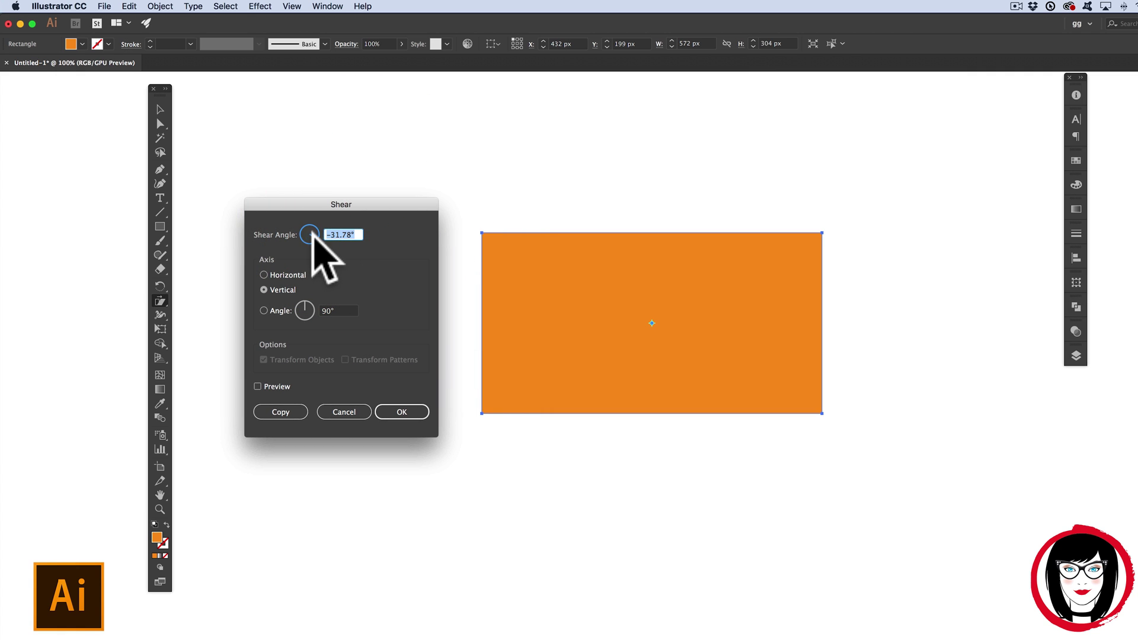
click(355, 235)
click(313, 234)
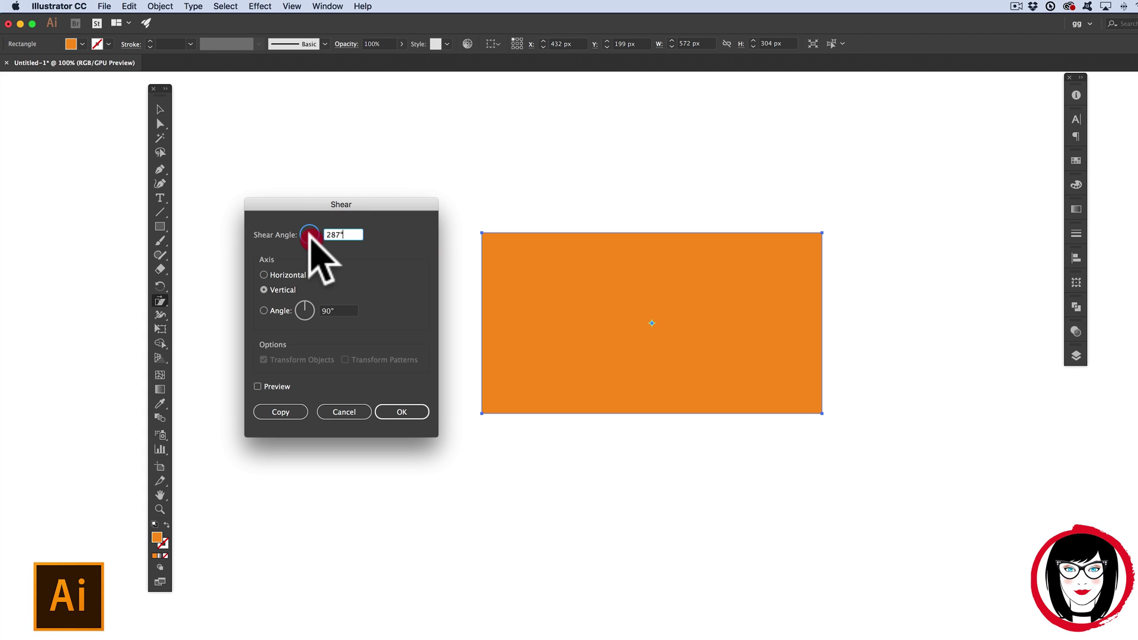
Turn on Preview and try dial shear angles of 343° and 291°, comparing with the original.
click(257, 386)
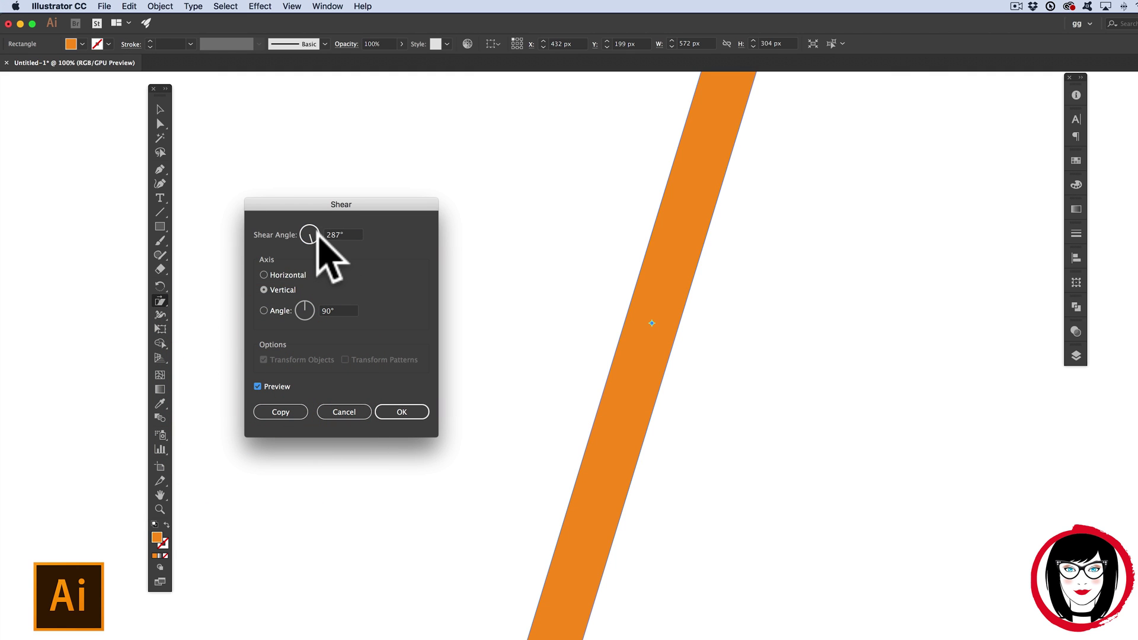
drag(312, 235, 318, 235)
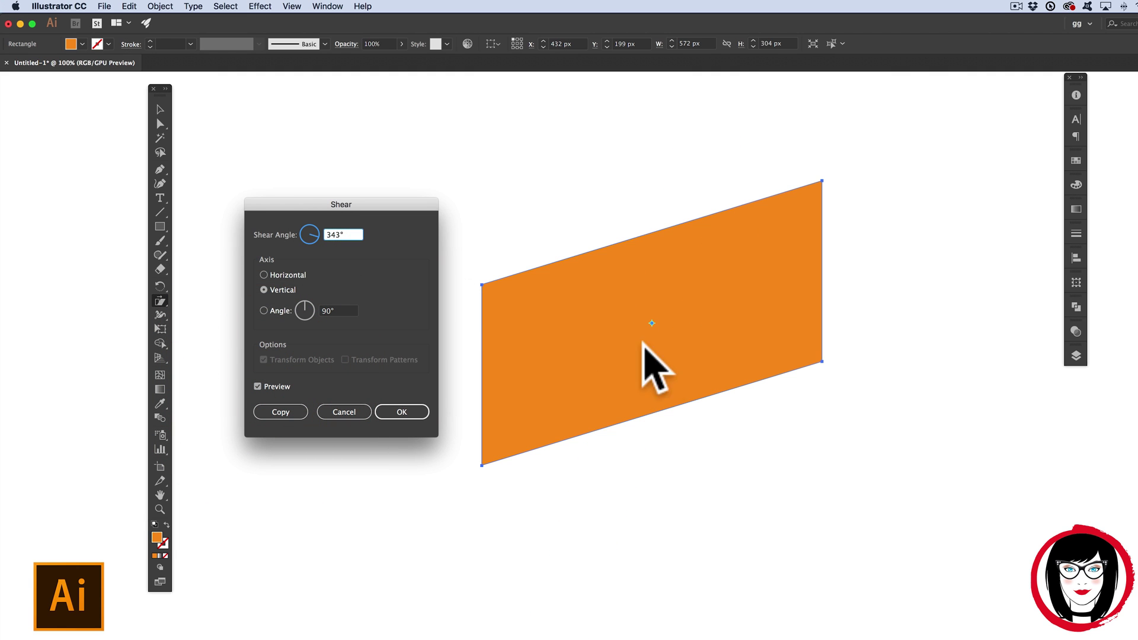
click(309, 236)
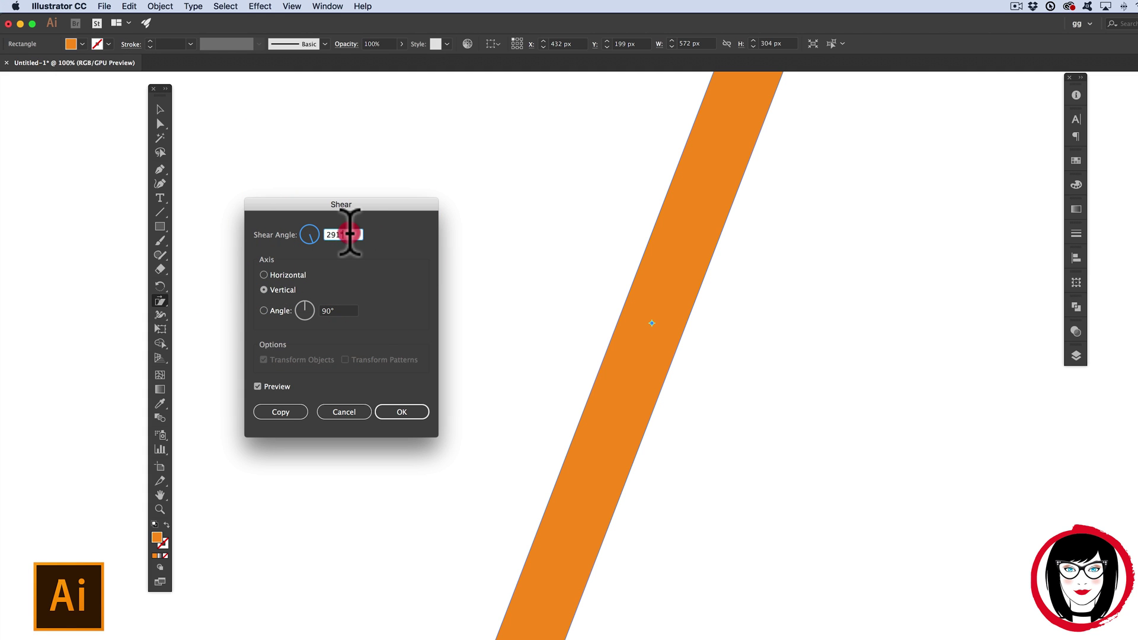
click(312, 232)
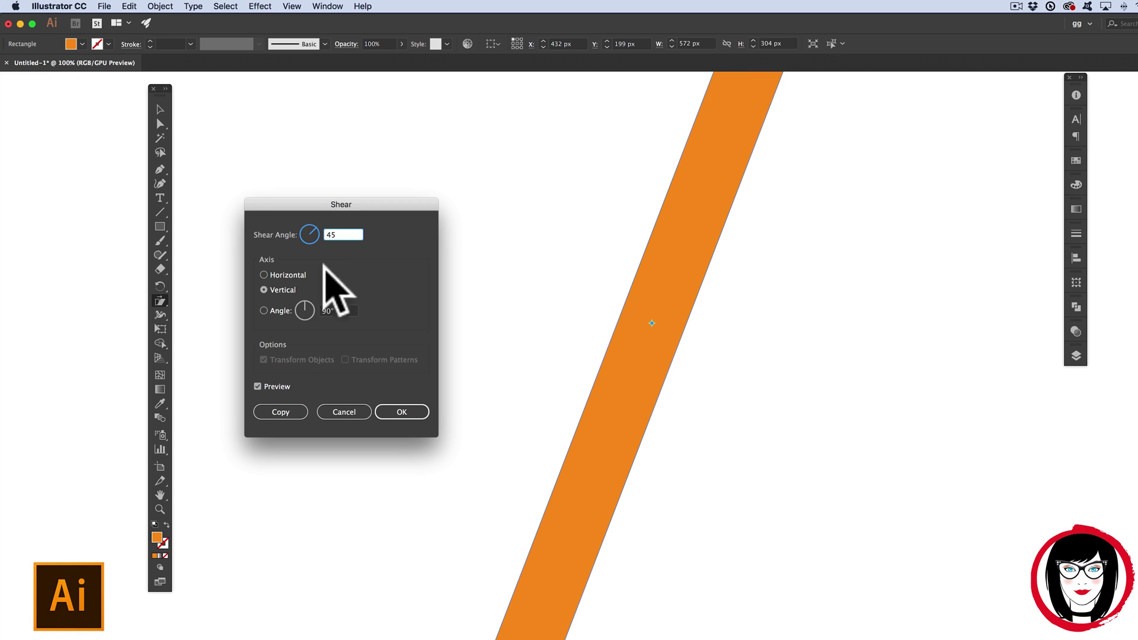
click(258, 387)
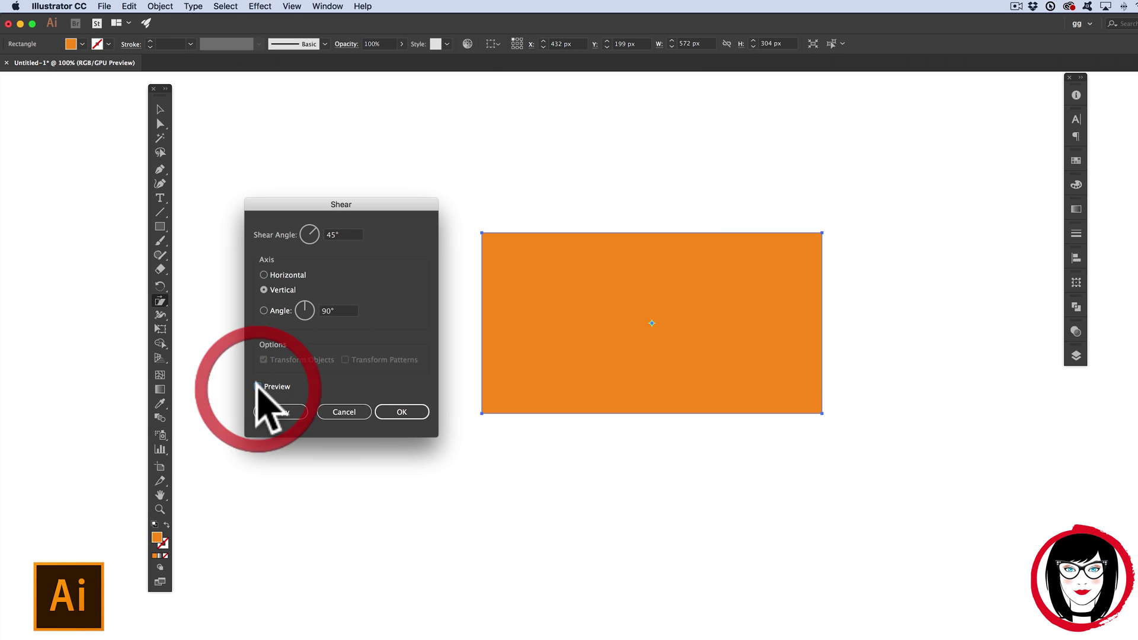
click(259, 387)
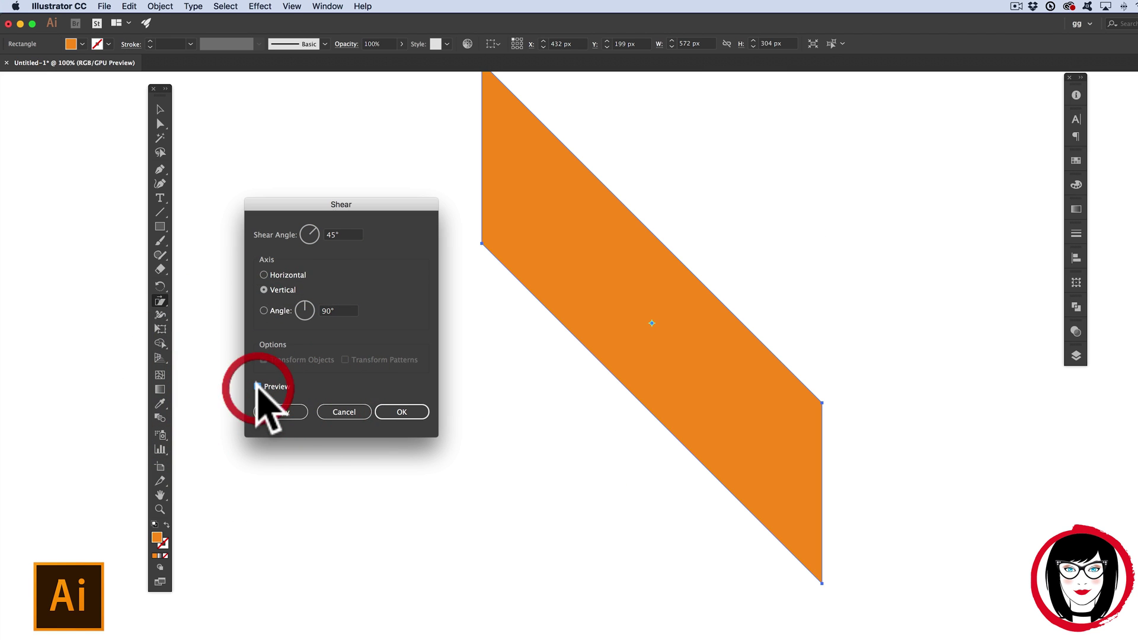
Set the shear axis angle to -90° and compare the preview.
click(323, 311)
text(-)
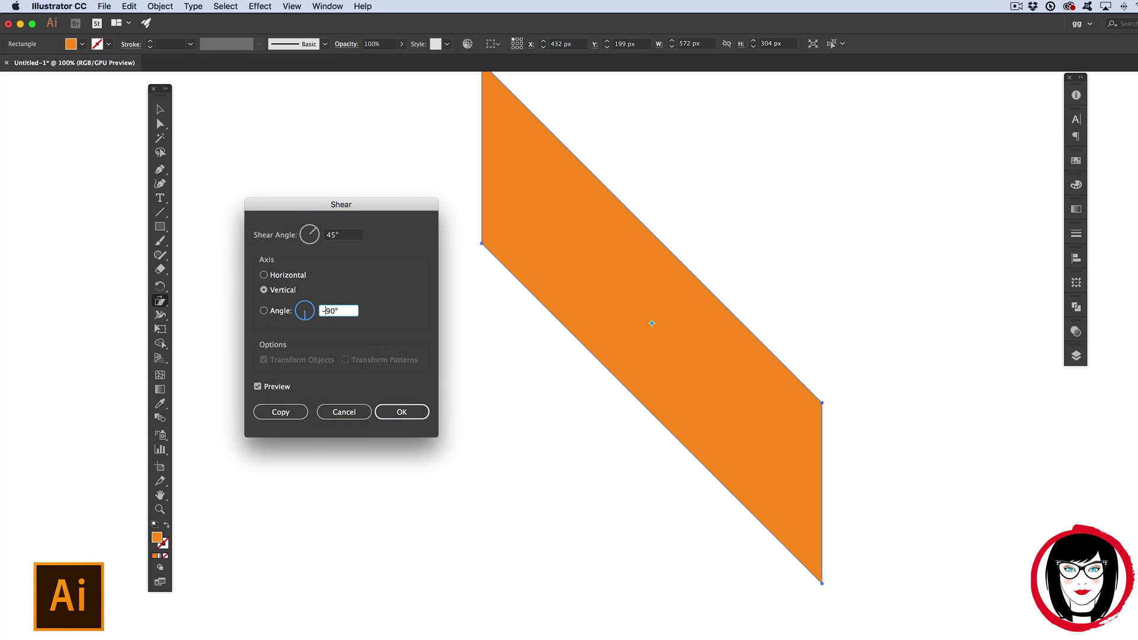
click(258, 386)
click(258, 386)
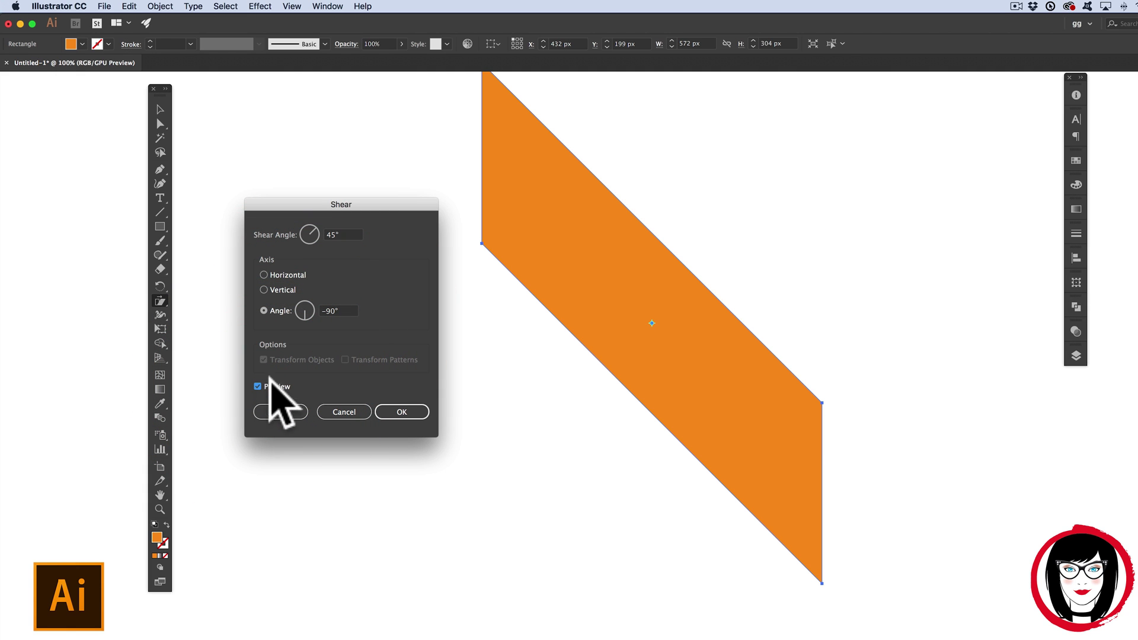
Change the shear angle to 25° and shear along the vertical 90° axis.
click(330, 235)
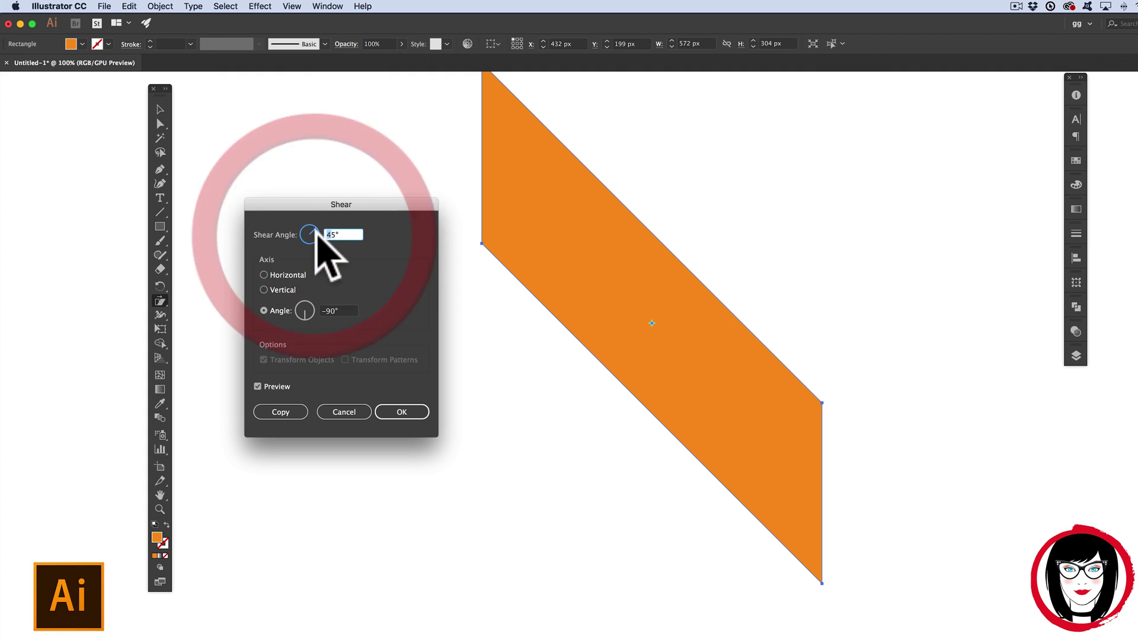
key(BackSpace)
text(2)
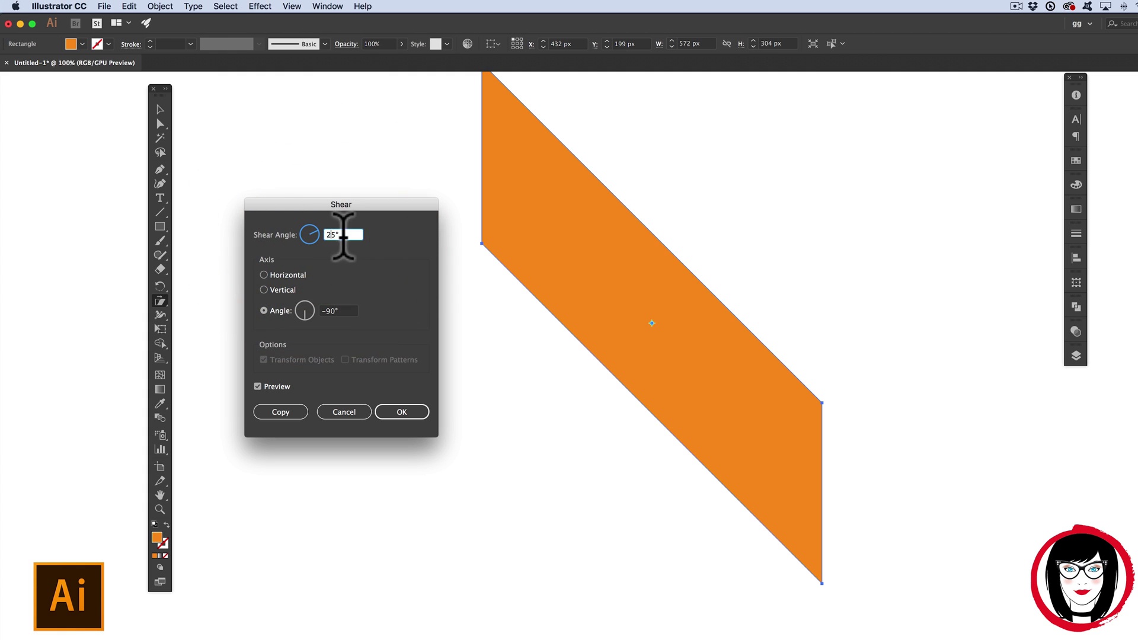
click(258, 386)
click(258, 386)
click(264, 290)
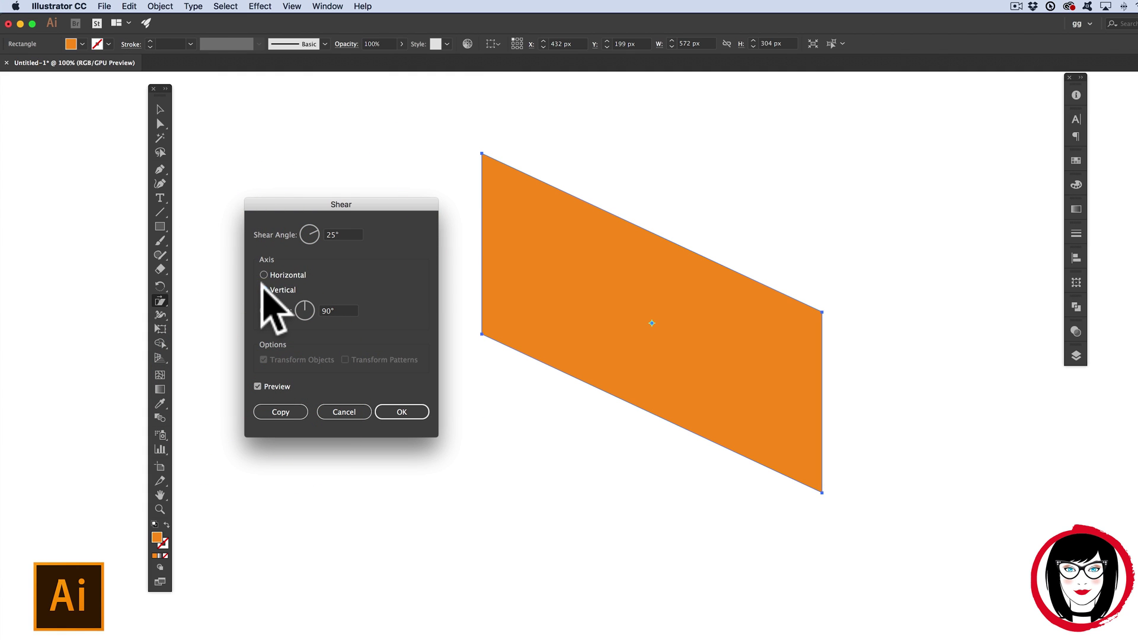
click(308, 305)
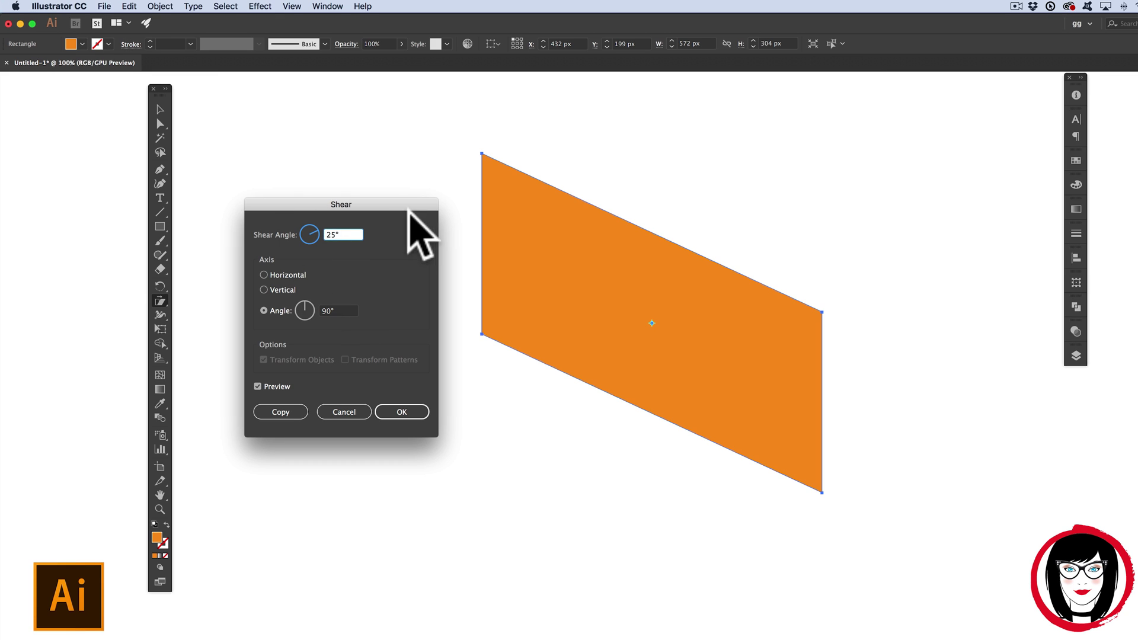
Cancel the Shear dialog and freehand-skew the rectangle into a parallelogram.
click(344, 412)
drag(762, 214, 826, 218)
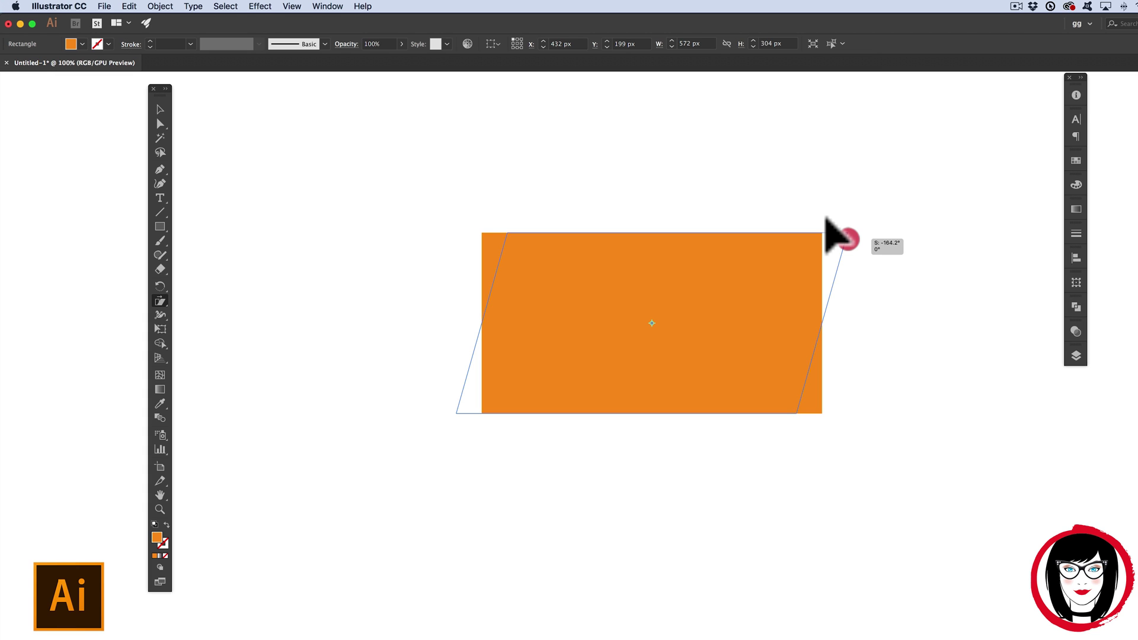
drag(826, 218, 827, 218)
Check Smart Guides in the View menu and select the orange rectangle.
click(260, 6)
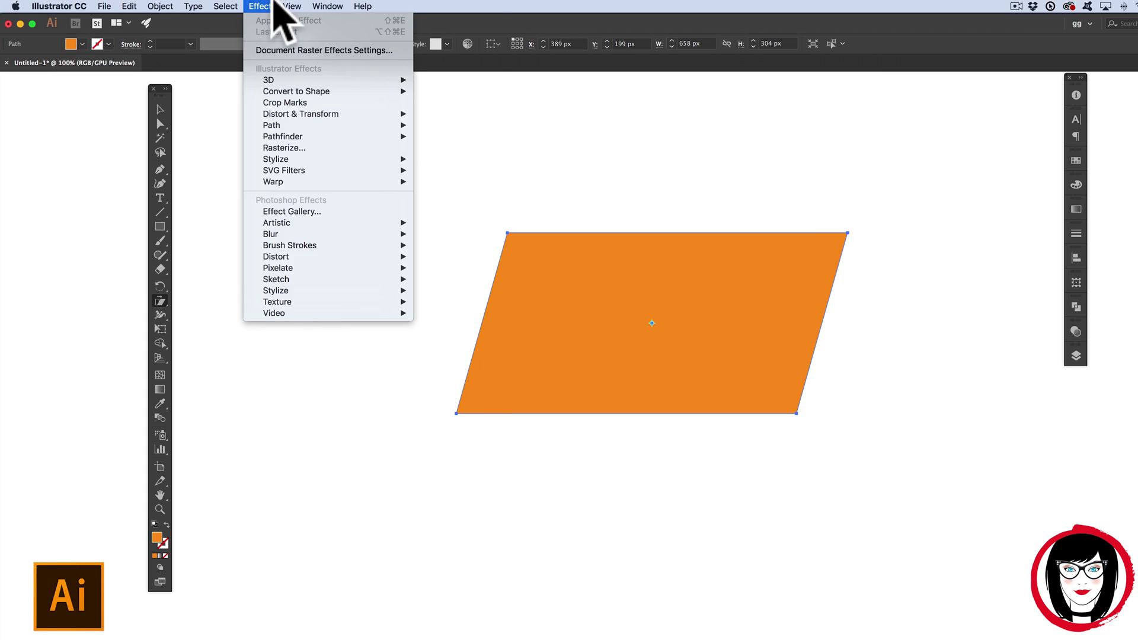
mouse_move(292, 6)
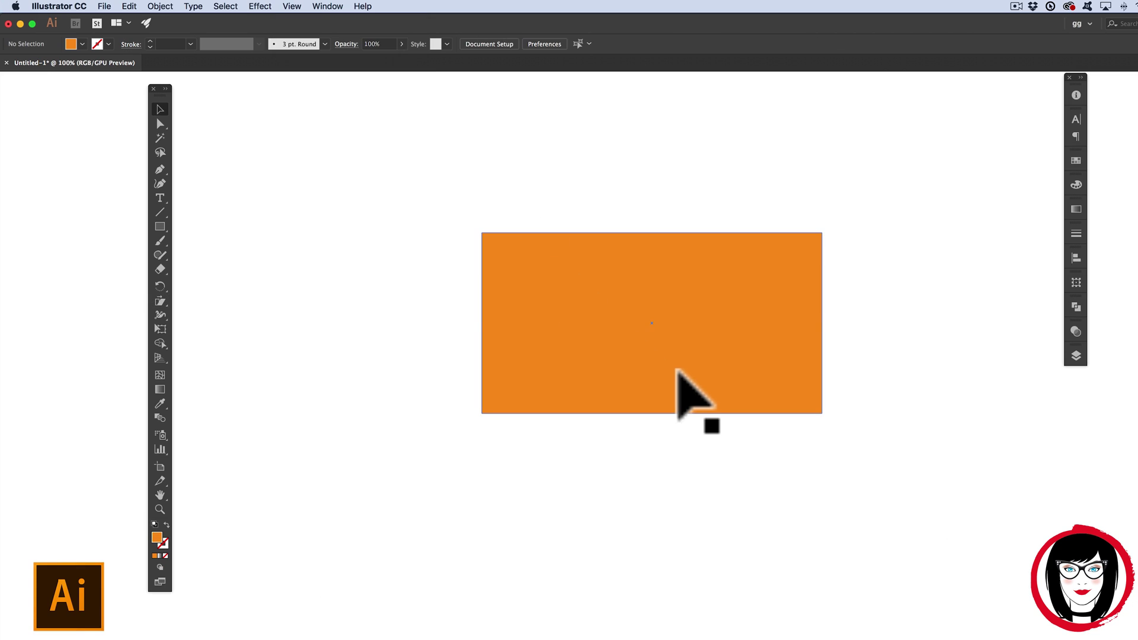
click(694, 386)
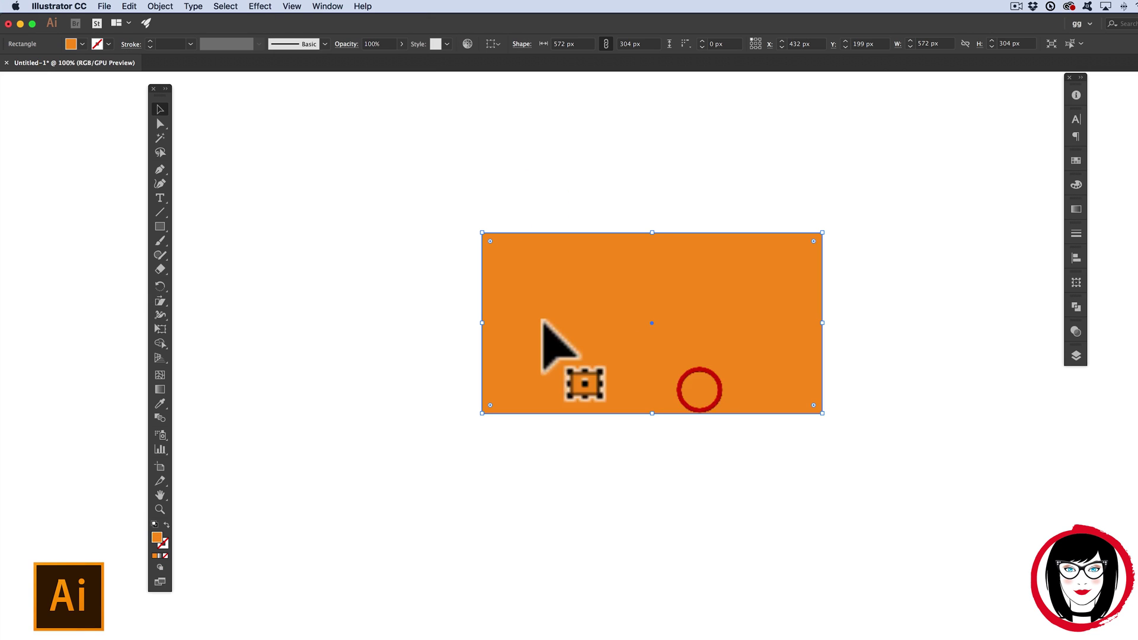
Try shearing the rectangle from its top corners, undoing each attempt.
drag(155, 299, 222, 315)
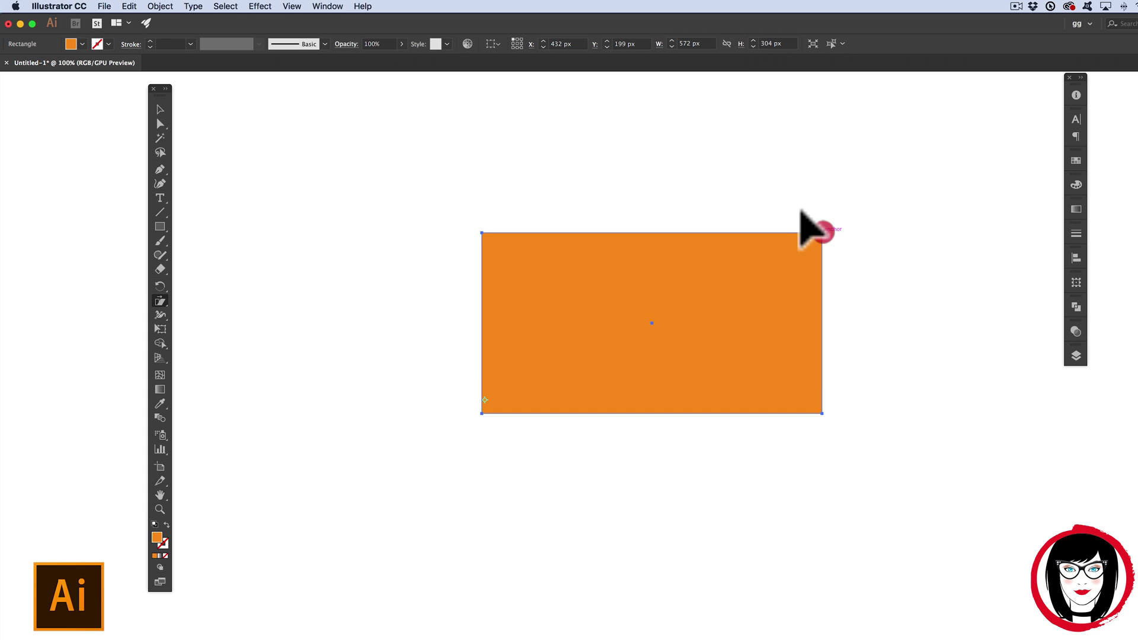
drag(823, 232, 916, 233)
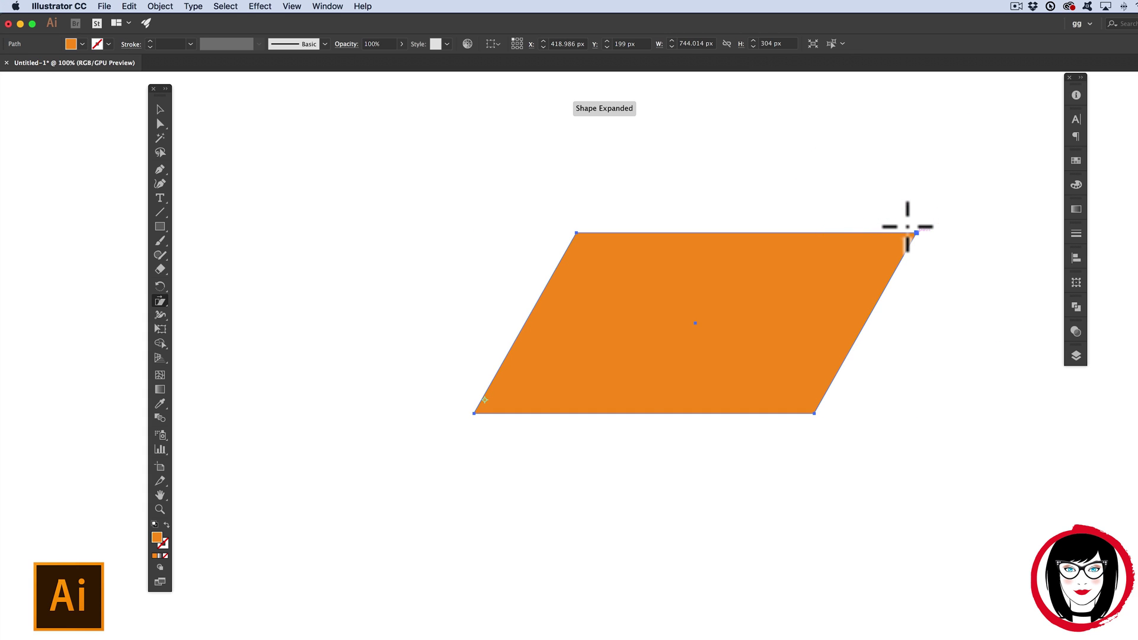
key(super+z)
click(802, 244)
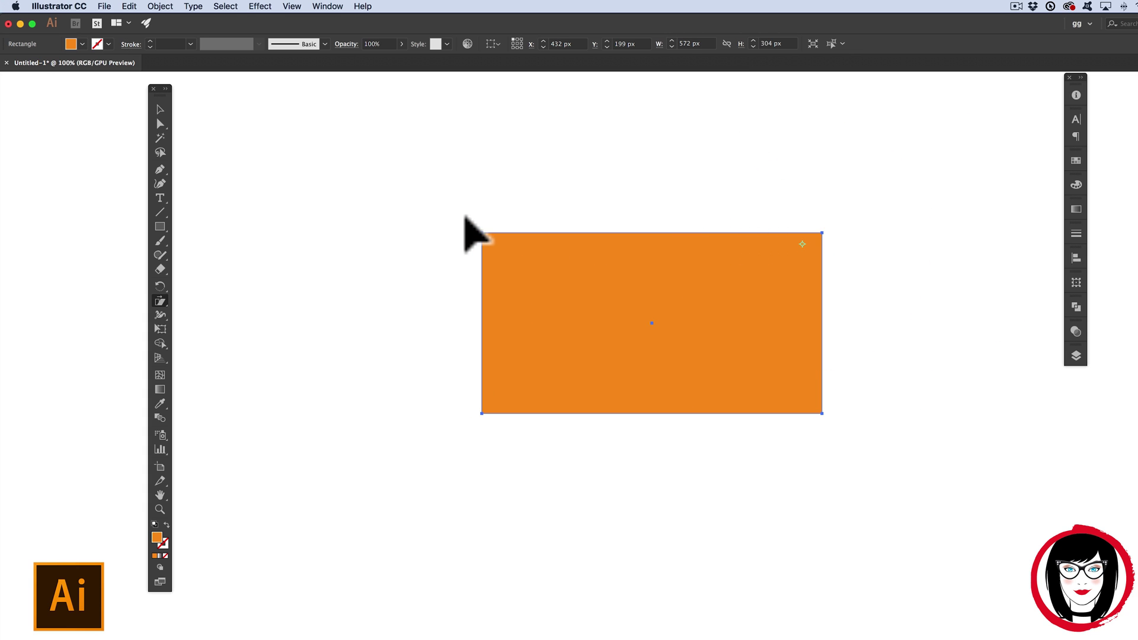
mouse_move(490, 232)
mouse_down()
mouse_move(512, 231)
mouse_move(496, 231)
mouse_up()
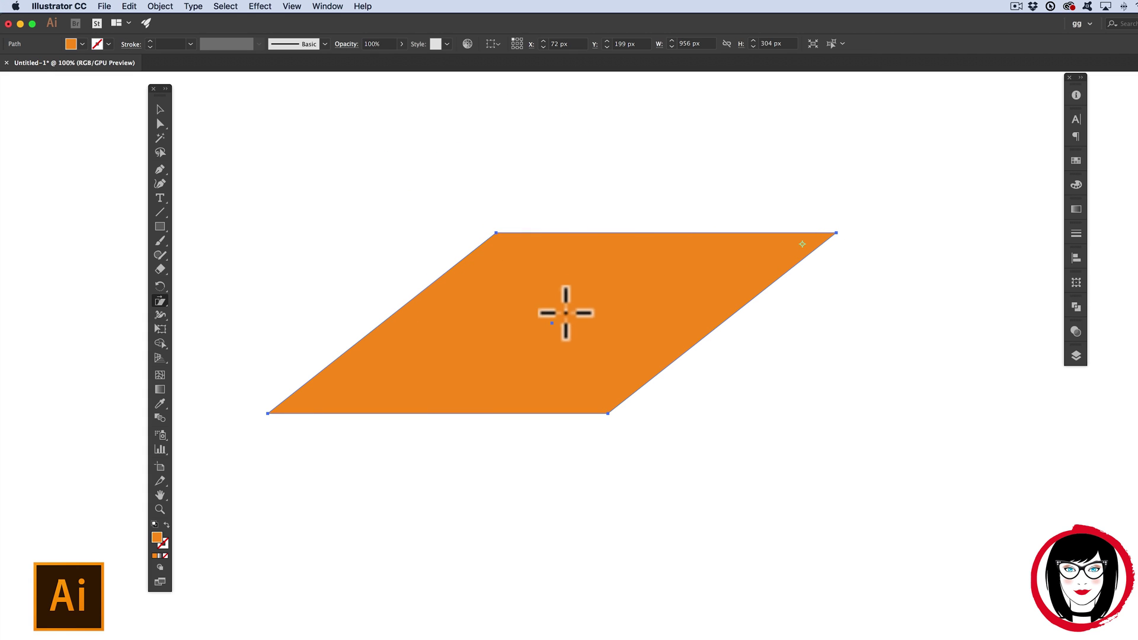
key(super+z)
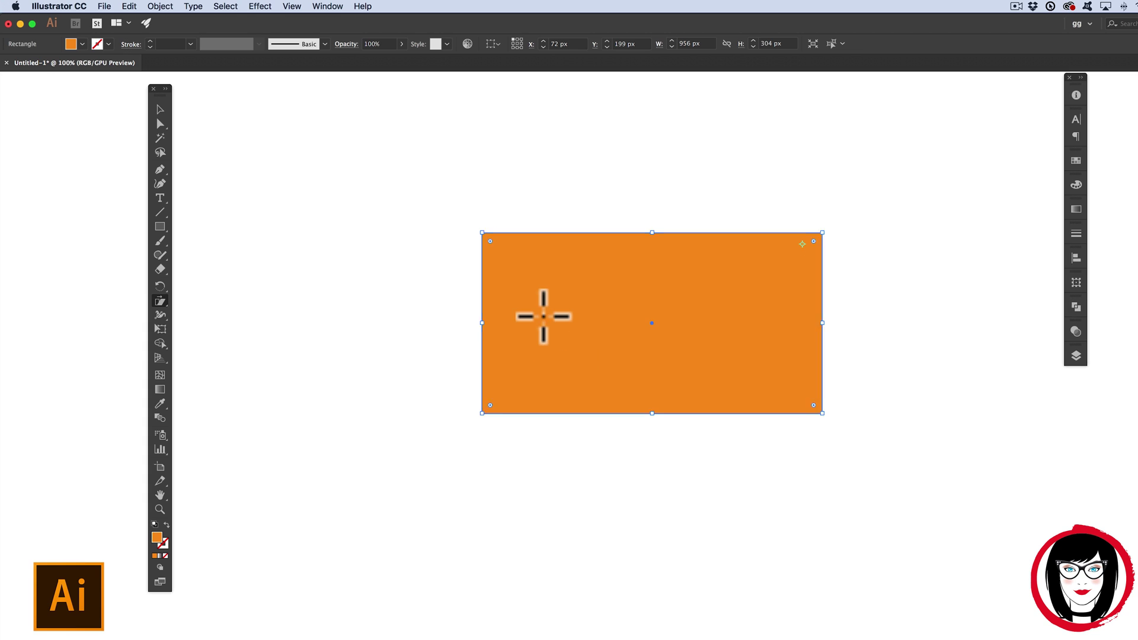
Reselect the rectangle and shear its top edge right, anchored at the bottom-left corner.
click(159, 286)
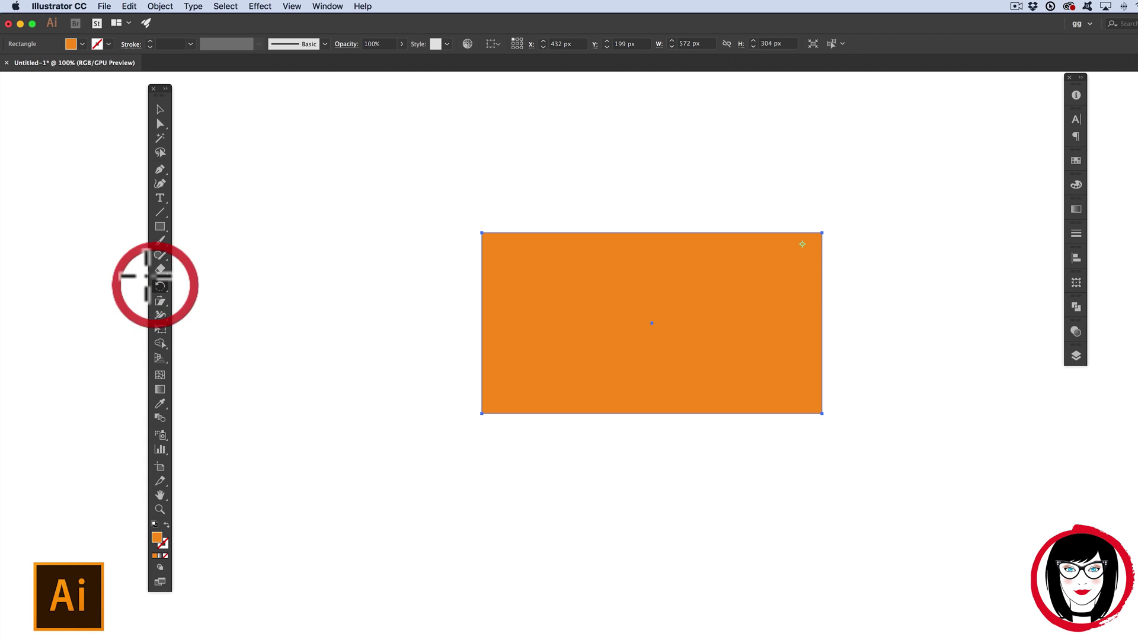
click(160, 109)
click(437, 122)
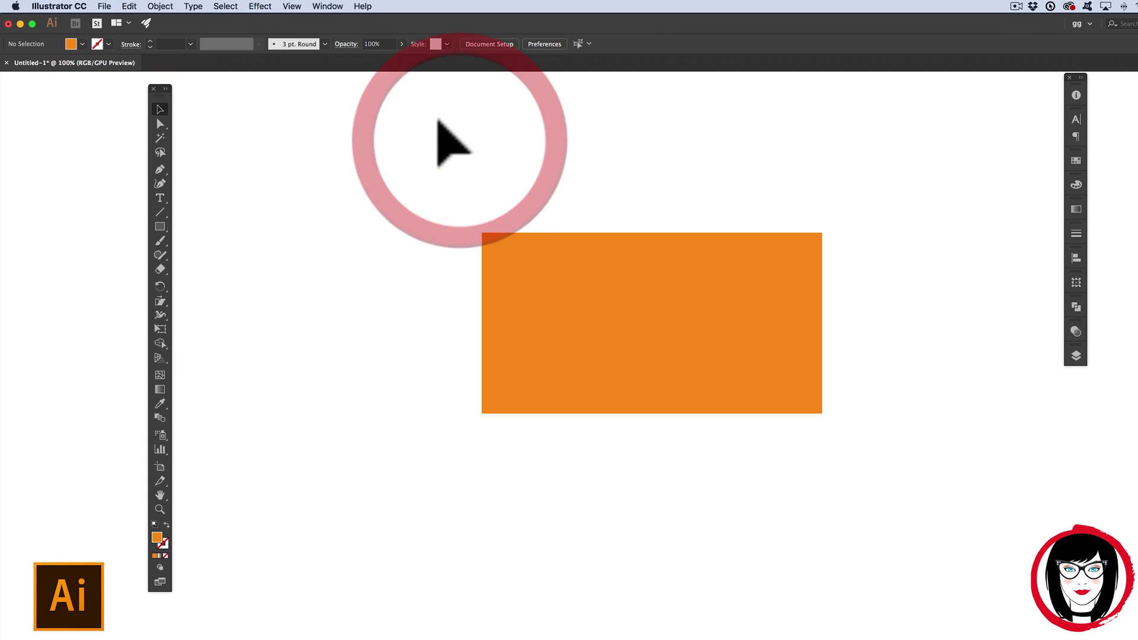
click(561, 290)
drag(160, 301, 202, 315)
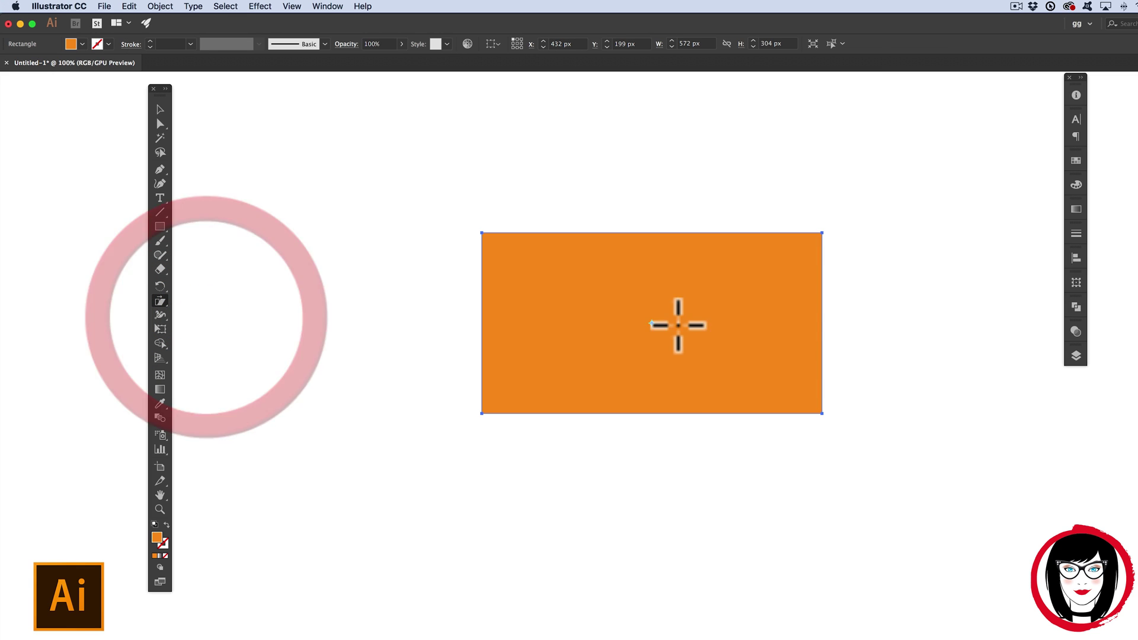
click(649, 317)
click(669, 313)
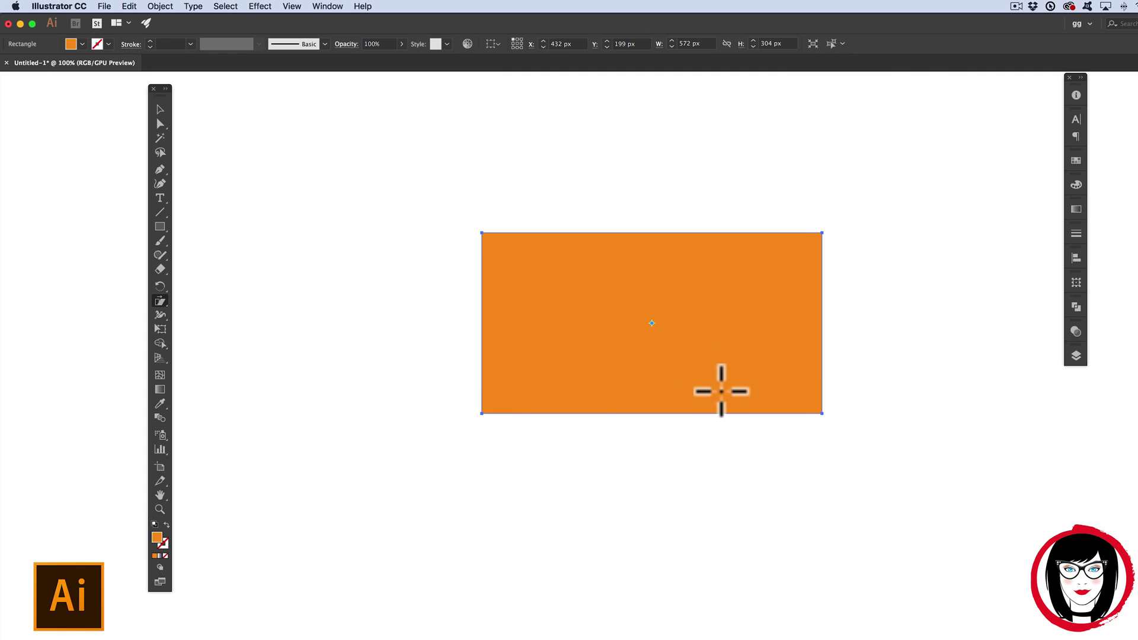
click(487, 404)
drag(820, 232, 907, 236)
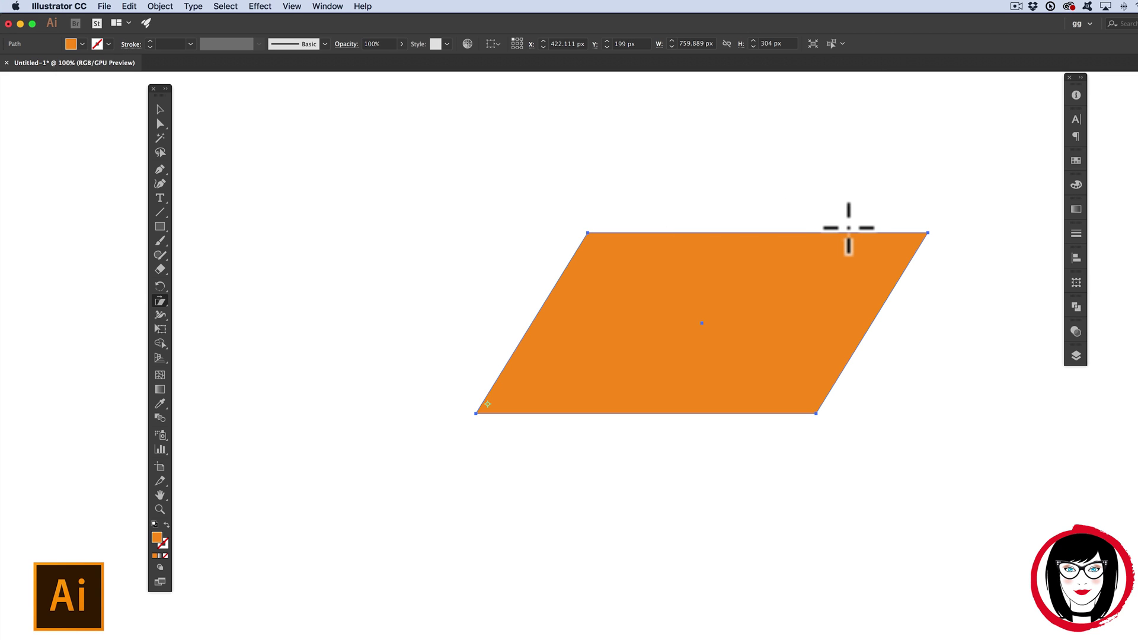
click(159, 109)
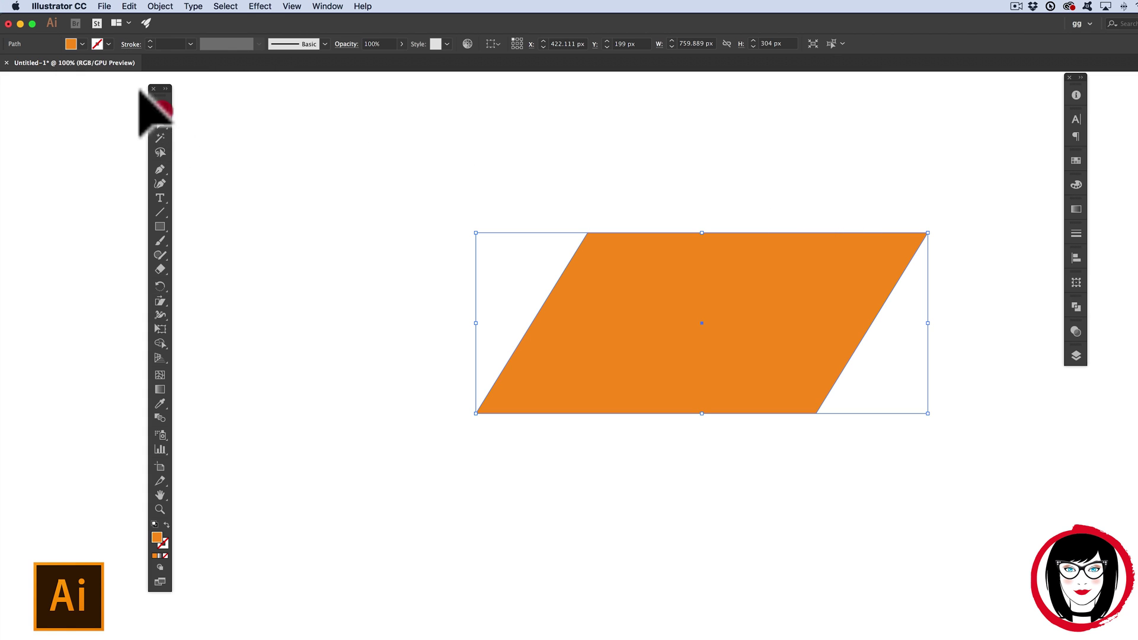
Replace the sample text with LOGO and enlarge it from 136 pt to 196 pt.
click(636, 356)
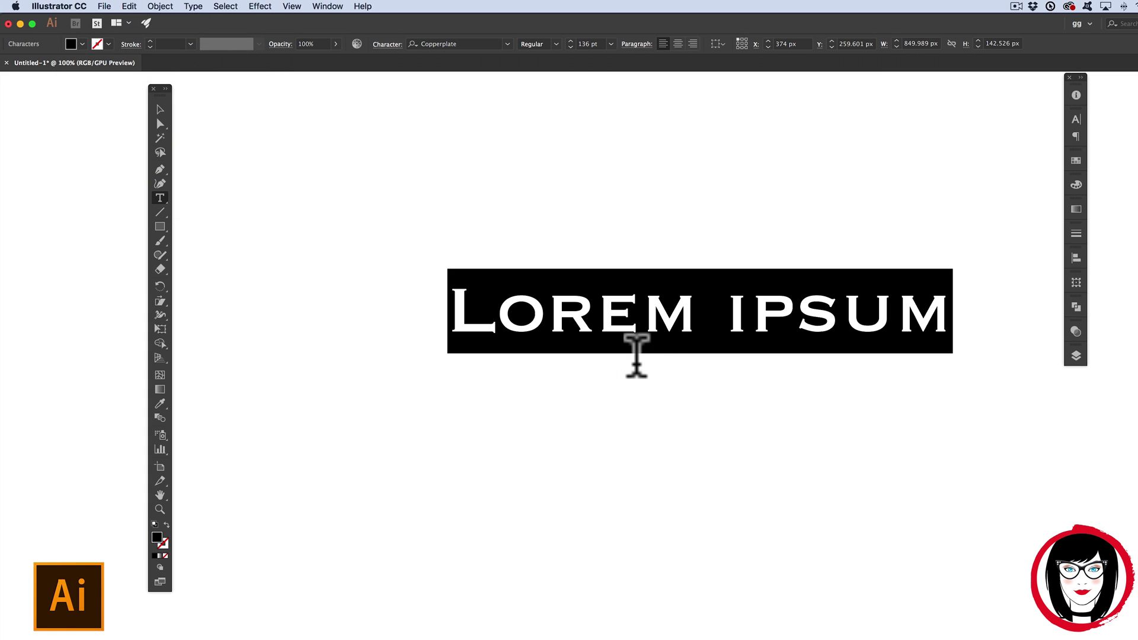
text(LOGO)
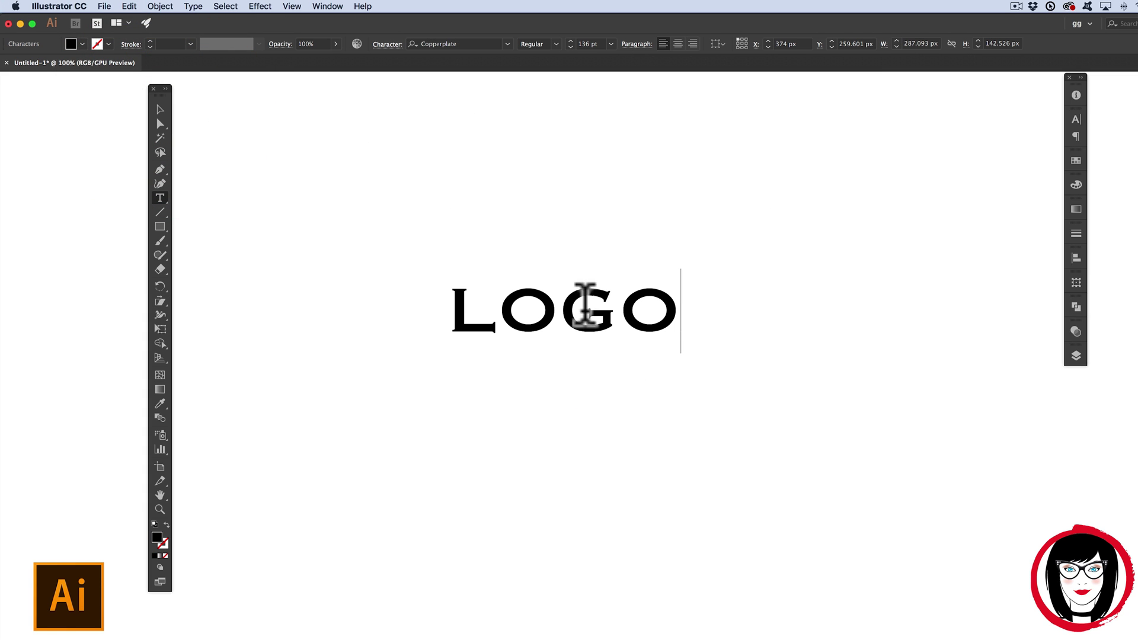
click(160, 109)
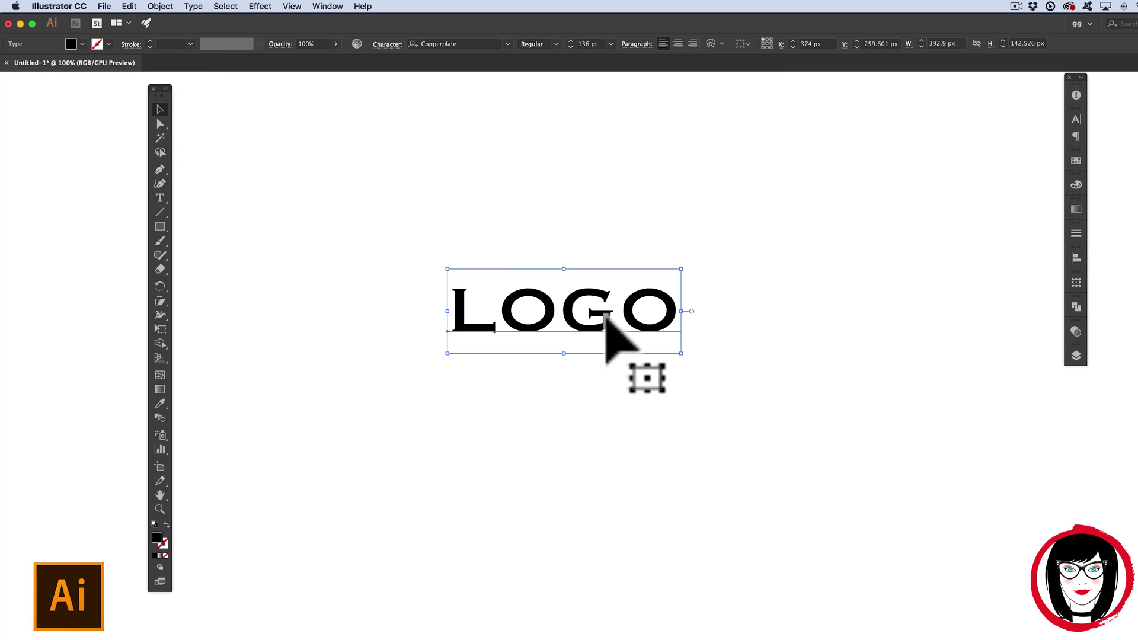
key(super+shift)
key(super+shift+period)
key(super+shift+period)
key(super+shift+period)
key(super+shift+period)
key(super+shift+period)
key(super+shift+period)
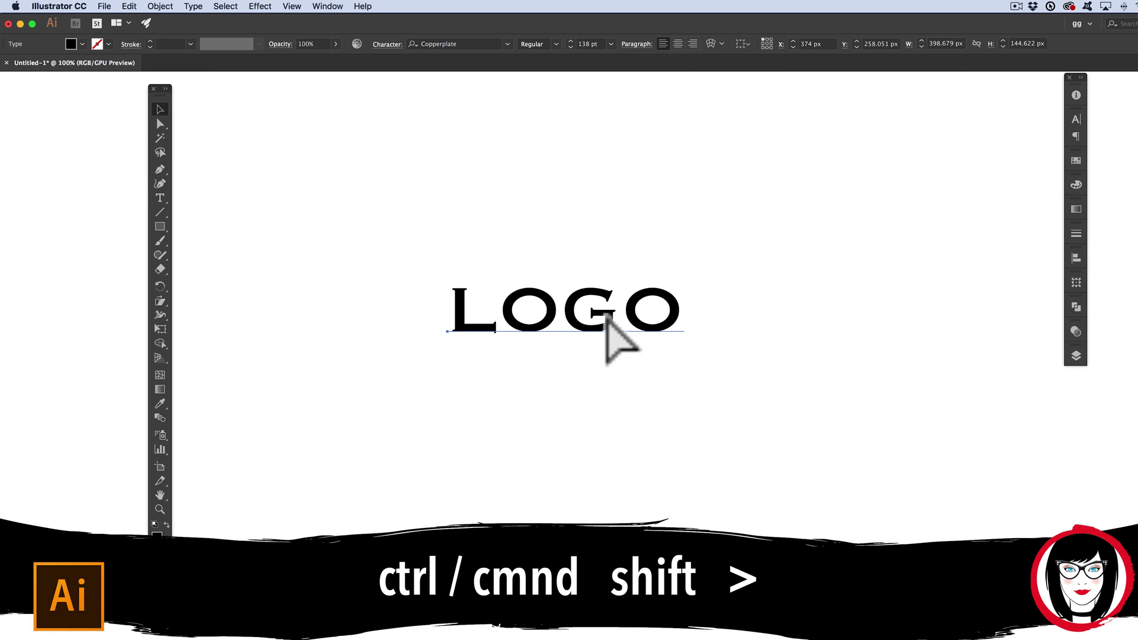
key(super+shift+period)
key(super+shift+period)
key(super+shift+period)
key(super+shift+period)
key(super+shift+period)
key(super+shift+period)
key(super+shift+period)
key(super+shift+period)
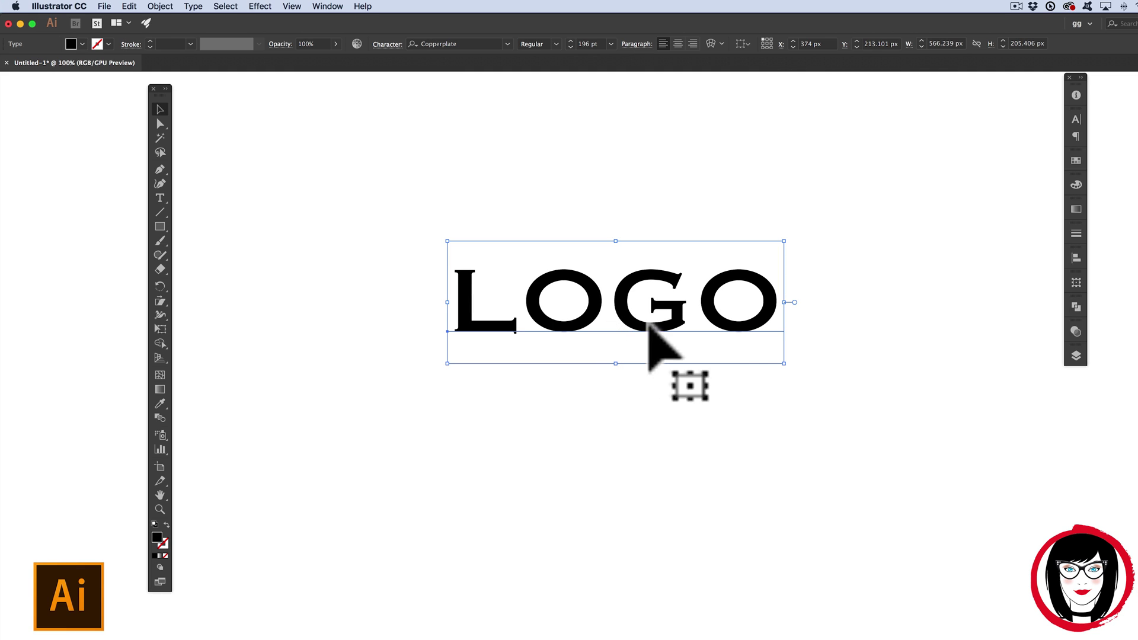
Copy LOGO, lock the original with Cmd+2, and Paste in Back the copy.
key(super+c)
key(super+c)
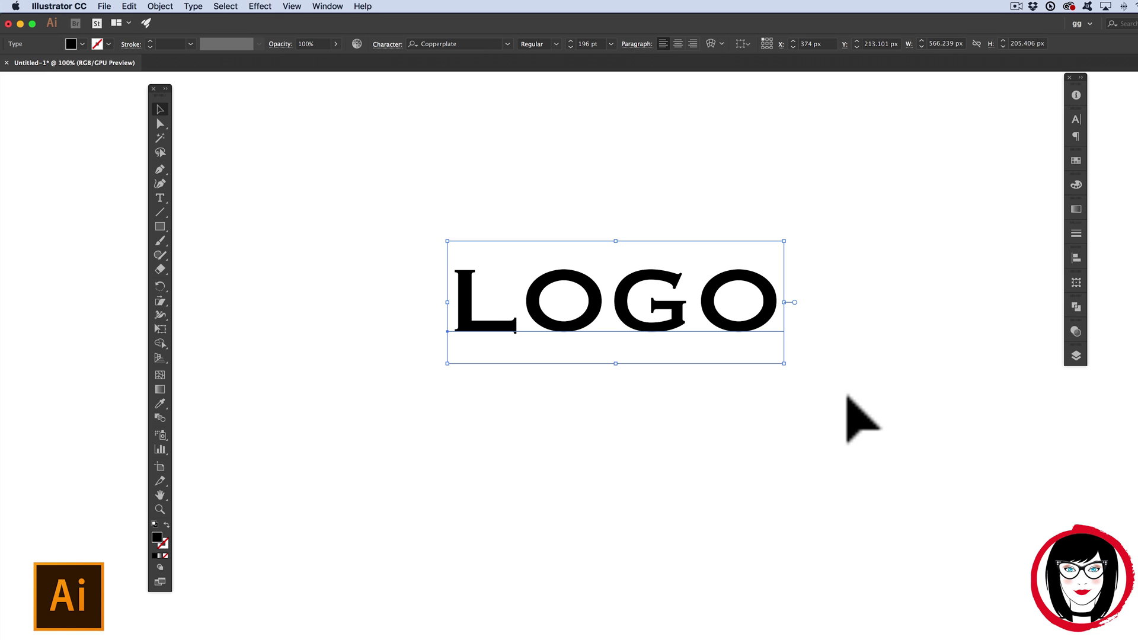
key(super+2)
click(129, 6)
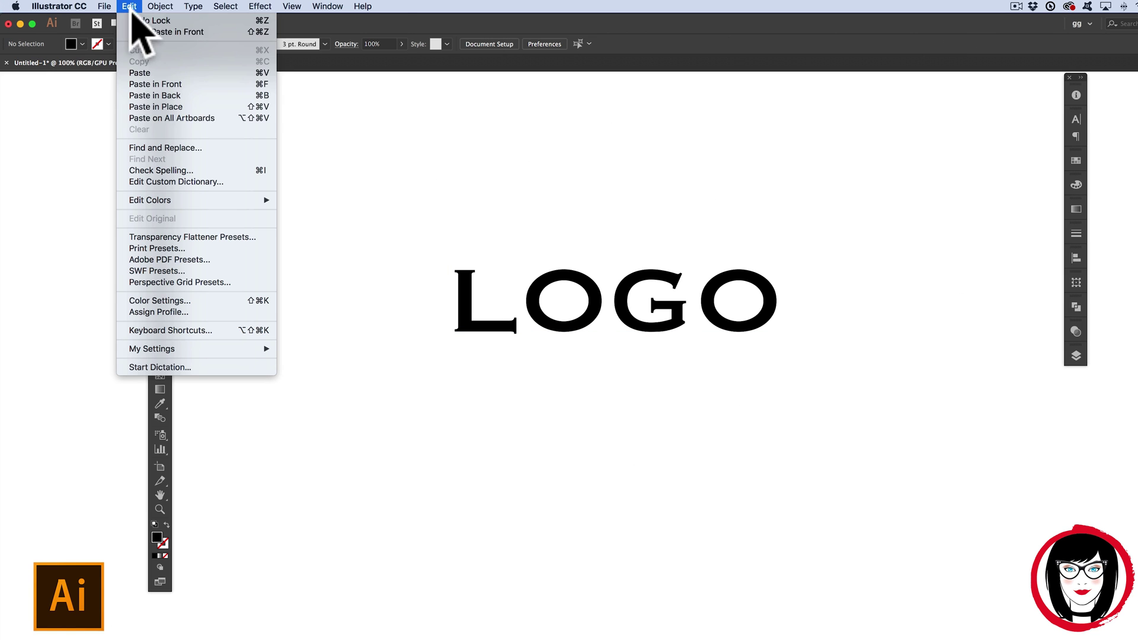
click(191, 96)
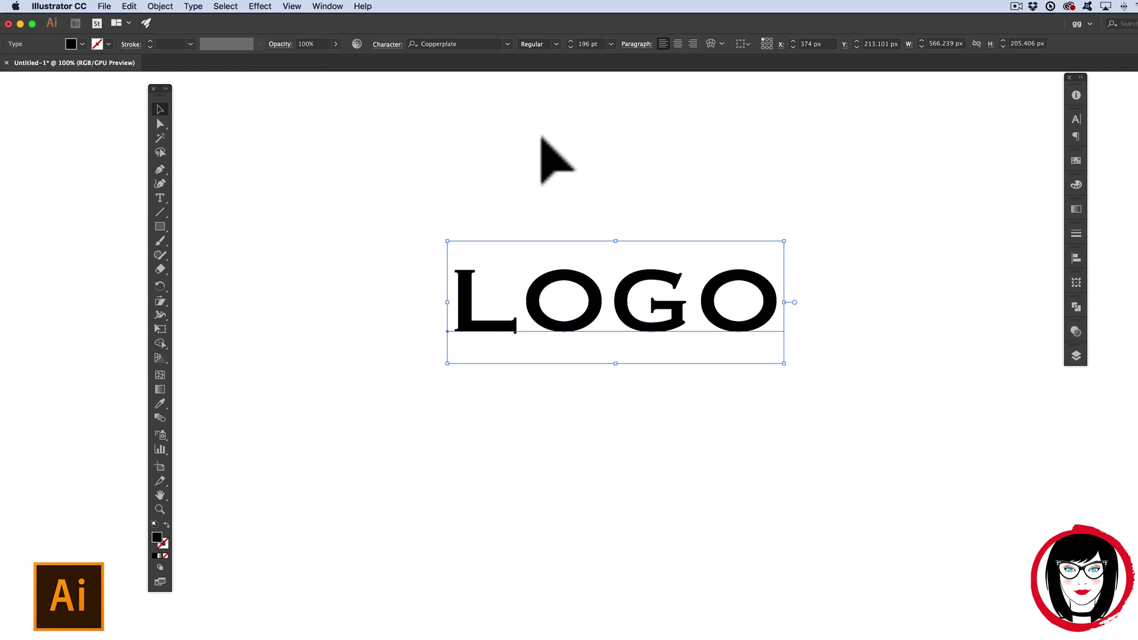
key(s)
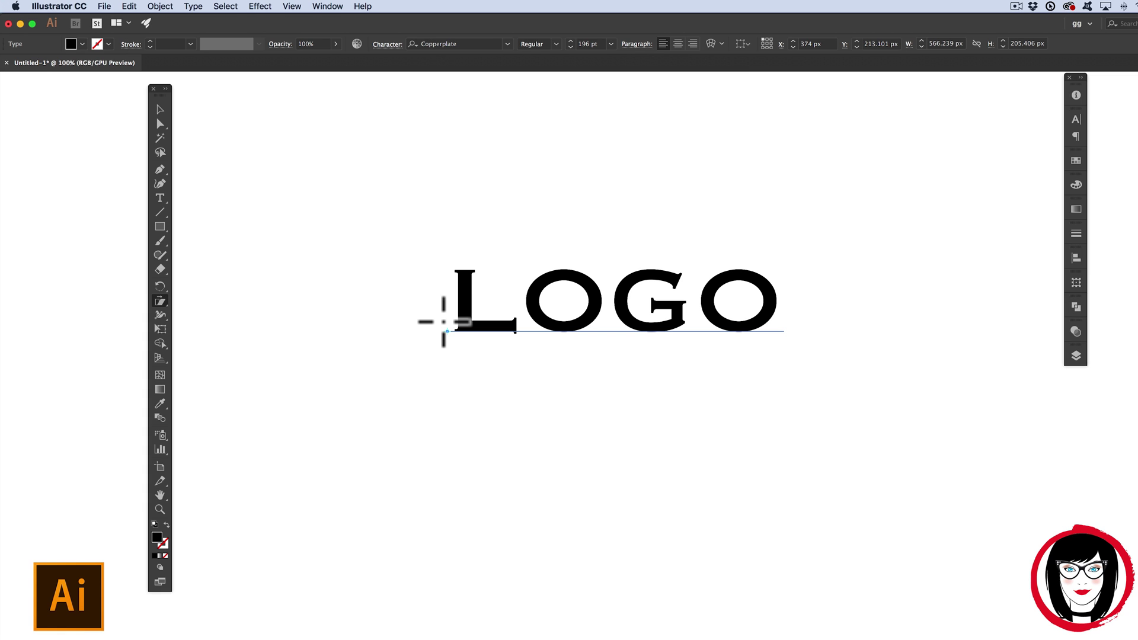
Shear a copy of LOGO rightward from its baseline and fill it light gray.
click(447, 329)
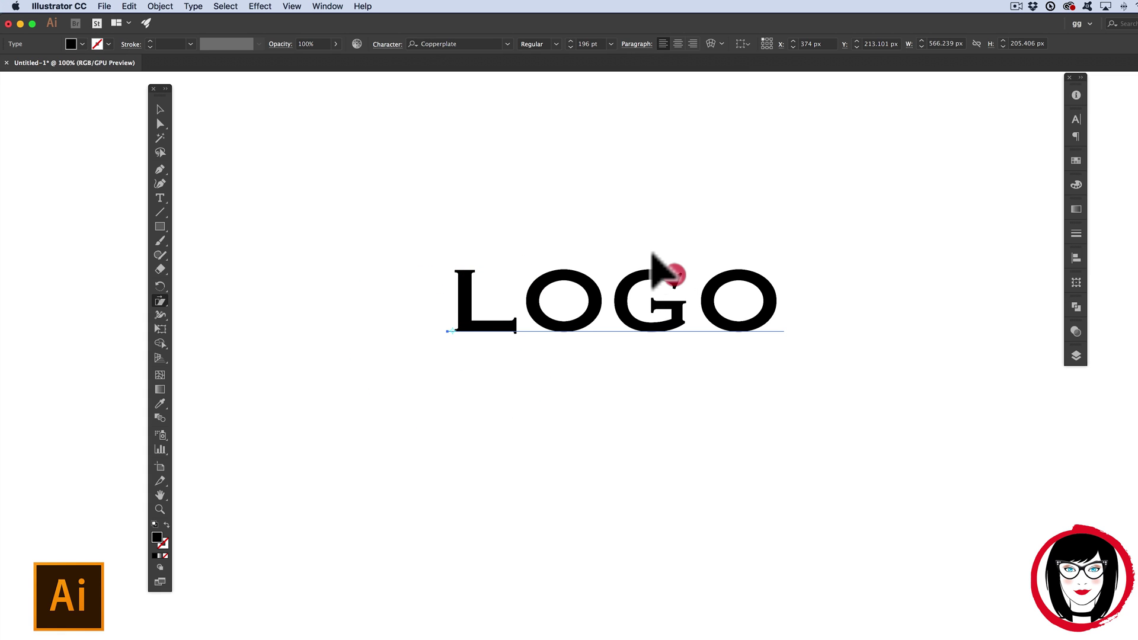
drag(653, 254, 696, 255)
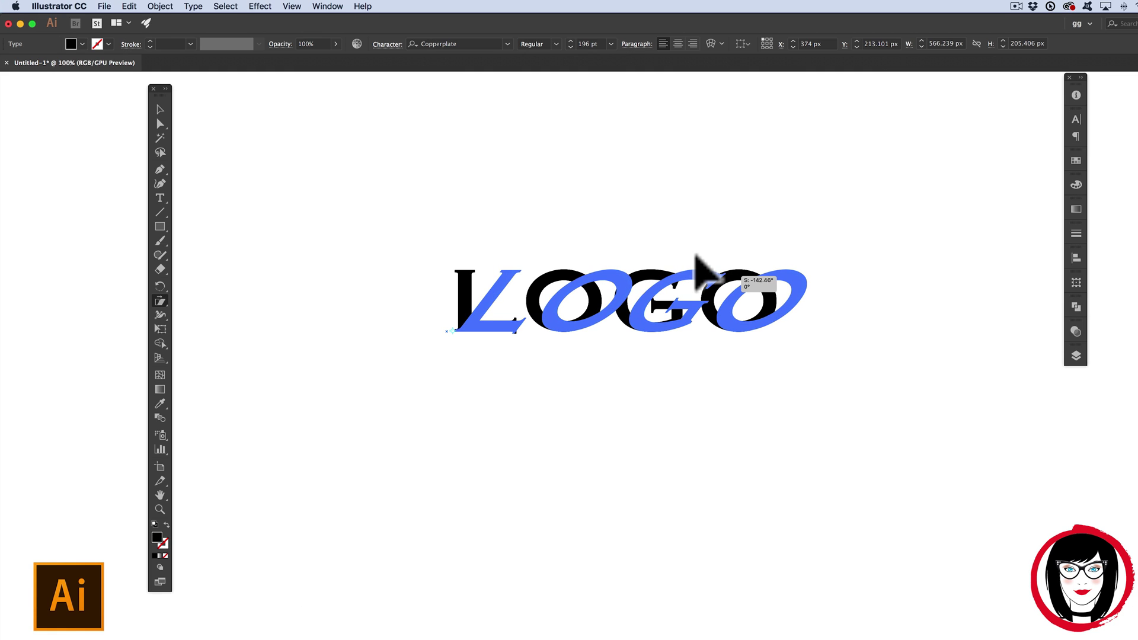
drag(696, 254, 698, 255)
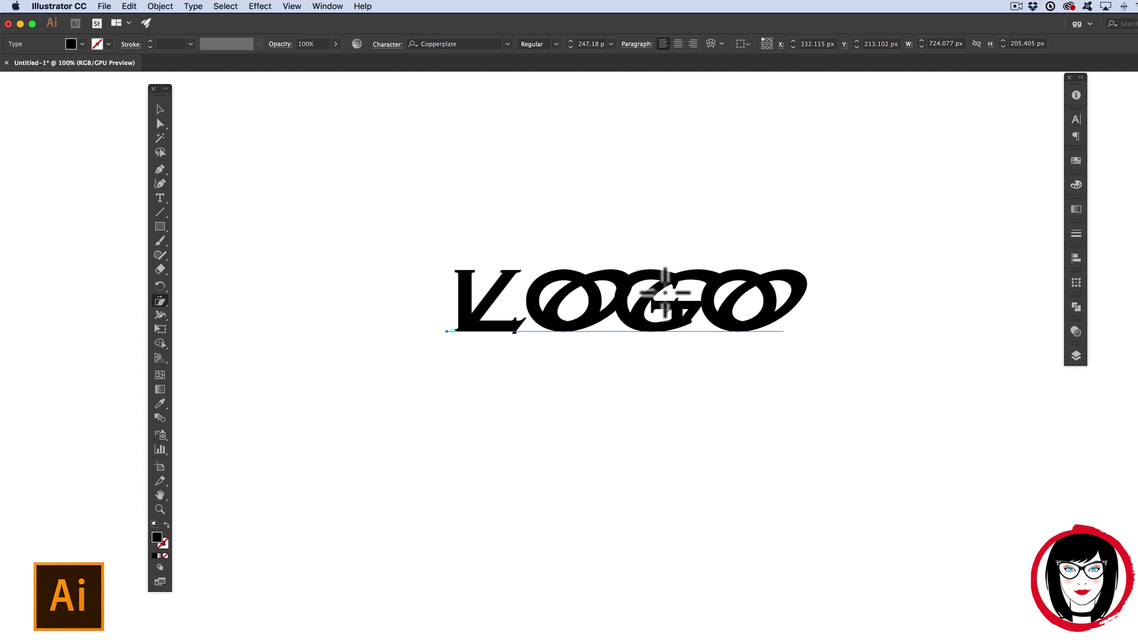
click(1076, 160)
click(977, 226)
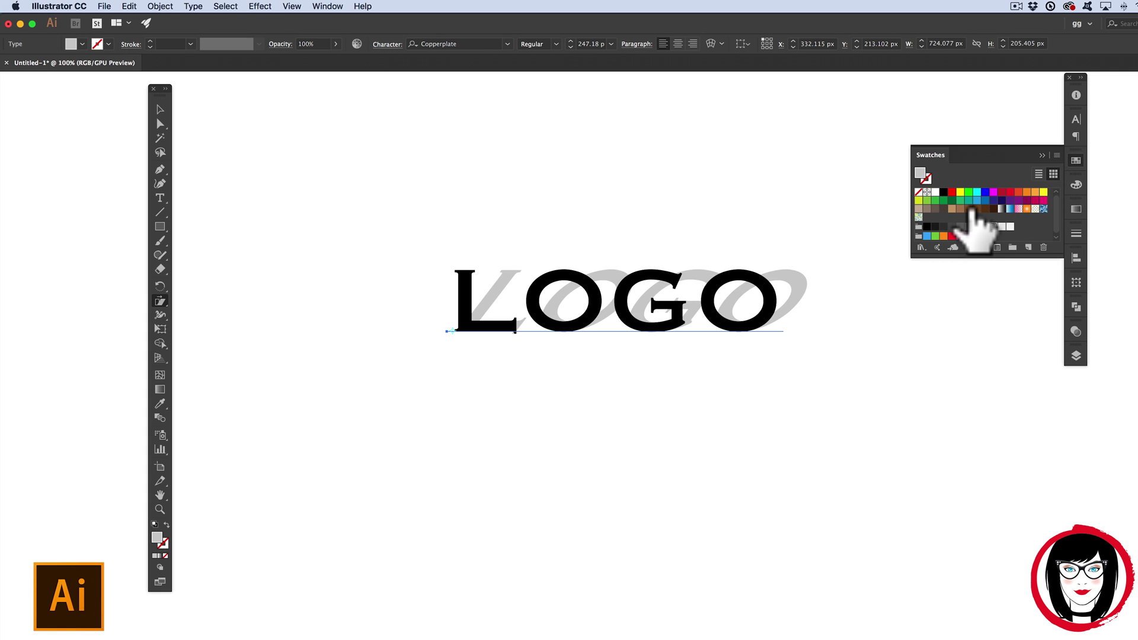
click(988, 228)
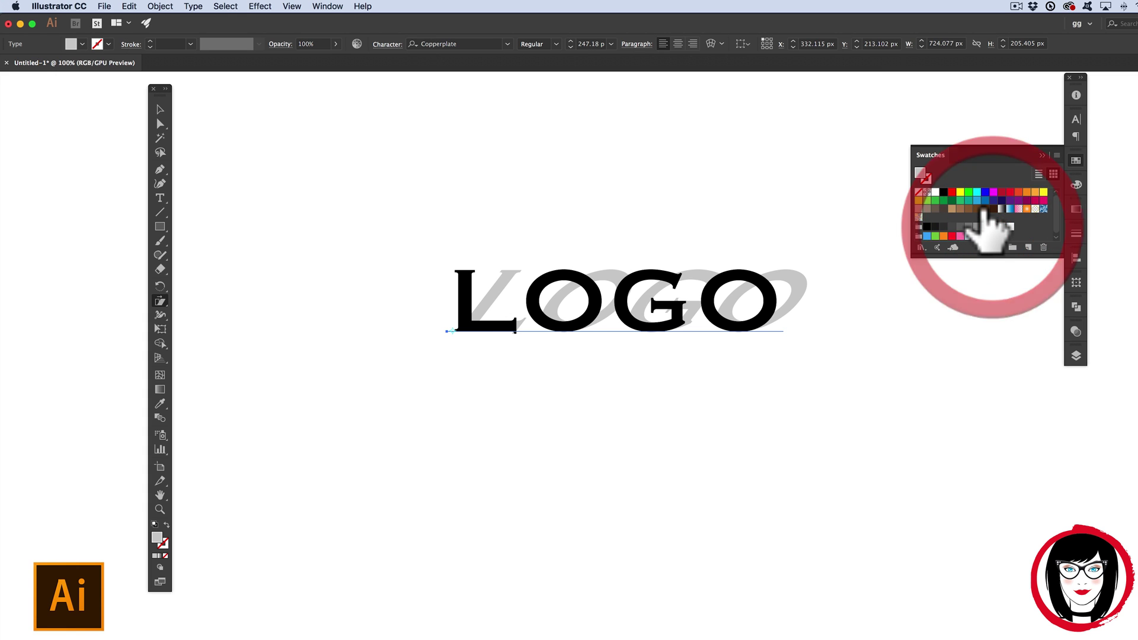
Shear the gray shadow further into a longer, flatter slant from the baseline's left end.
click(450, 330)
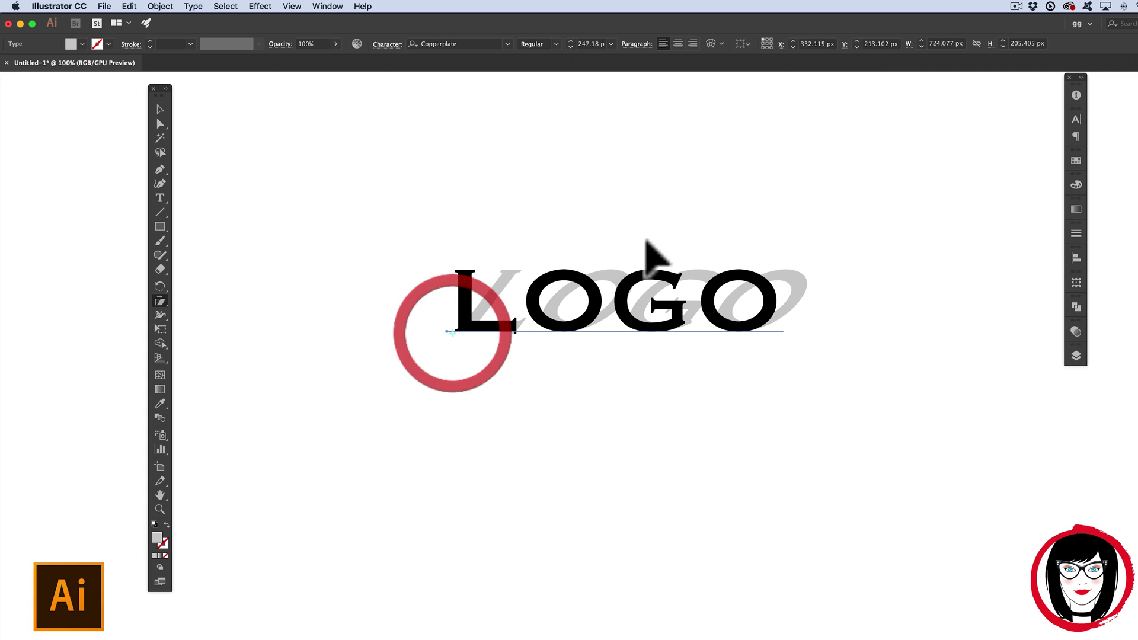
drag(603, 250, 647, 240)
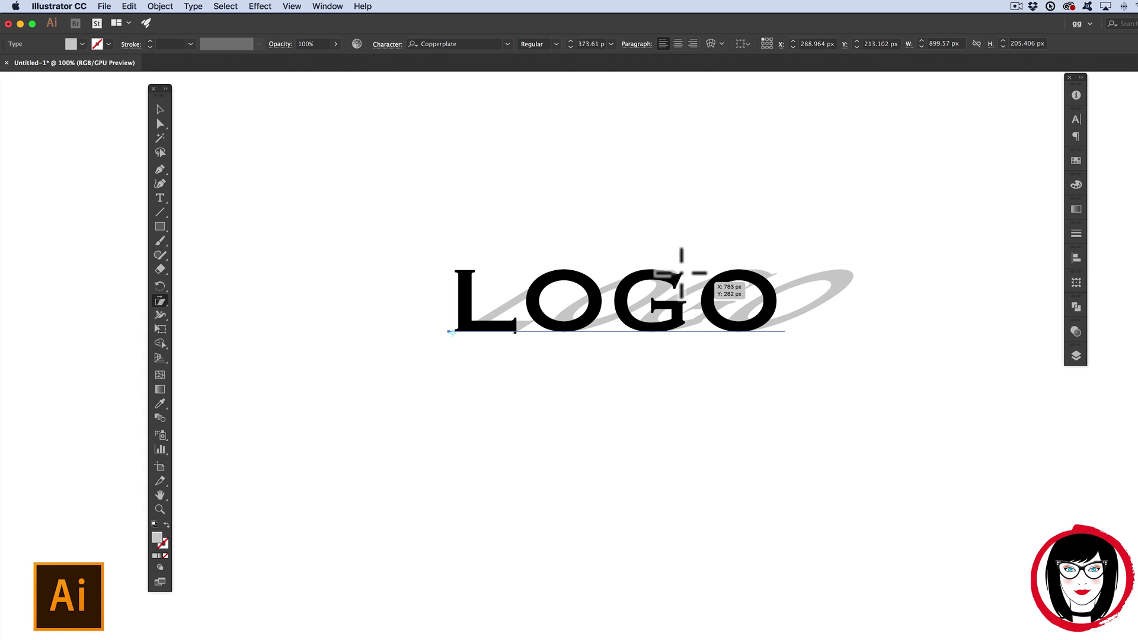
drag(681, 258, 689, 273)
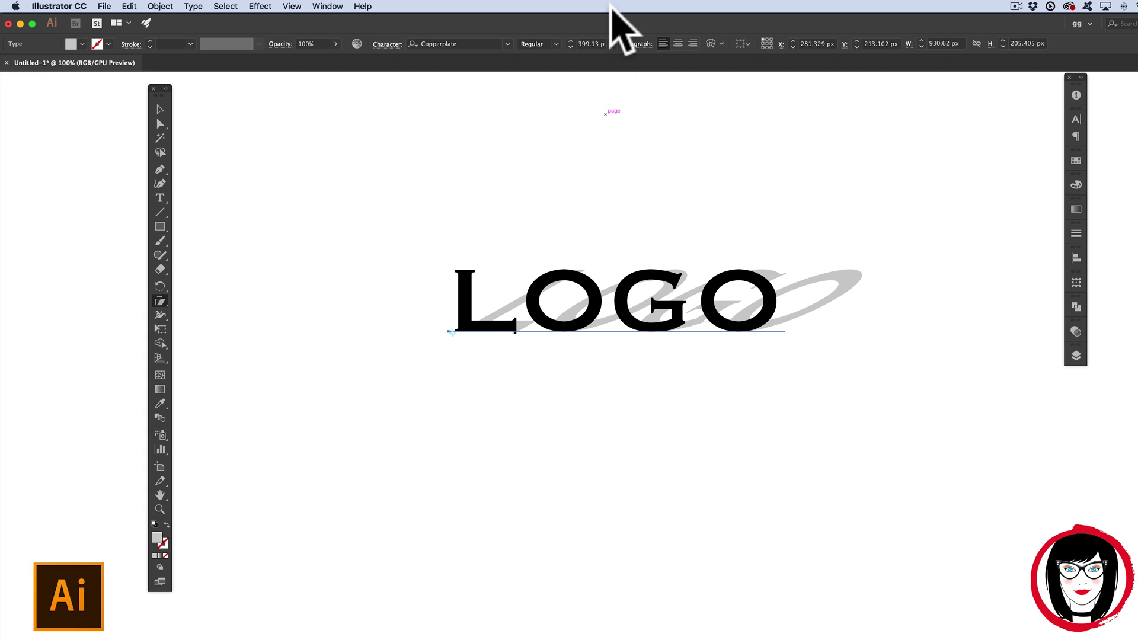
Show rulers, place a horizontal guide along the LOGO baseline, and zoom in.
key(super+r)
drag(613, 76, 737, 324)
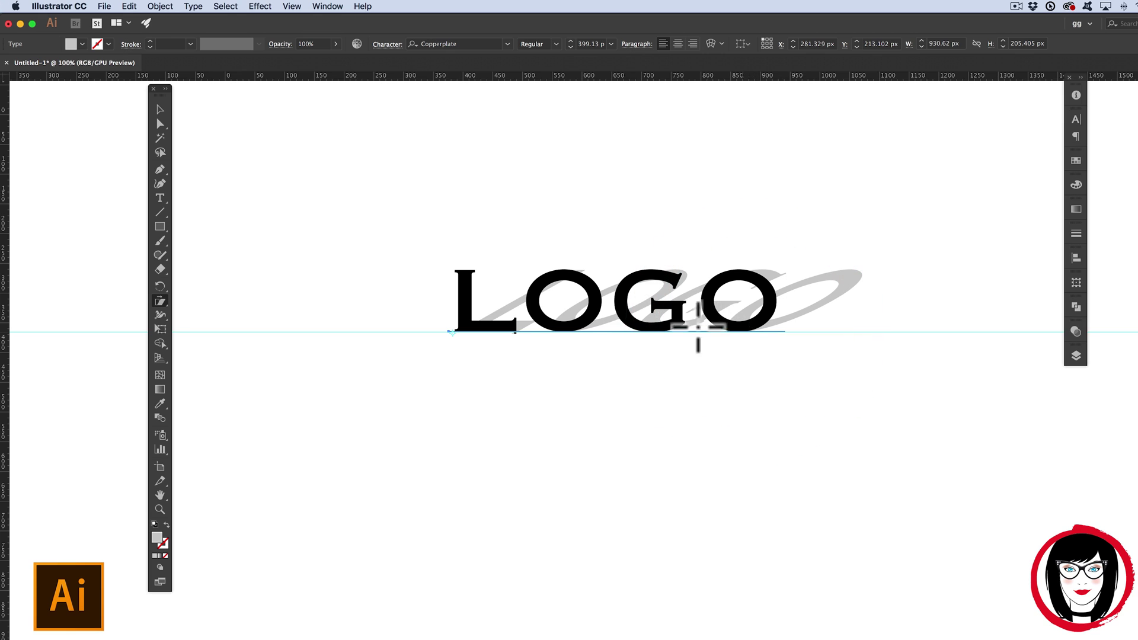
super+click(518, 303)
key(super+equal)
key(super+equal)
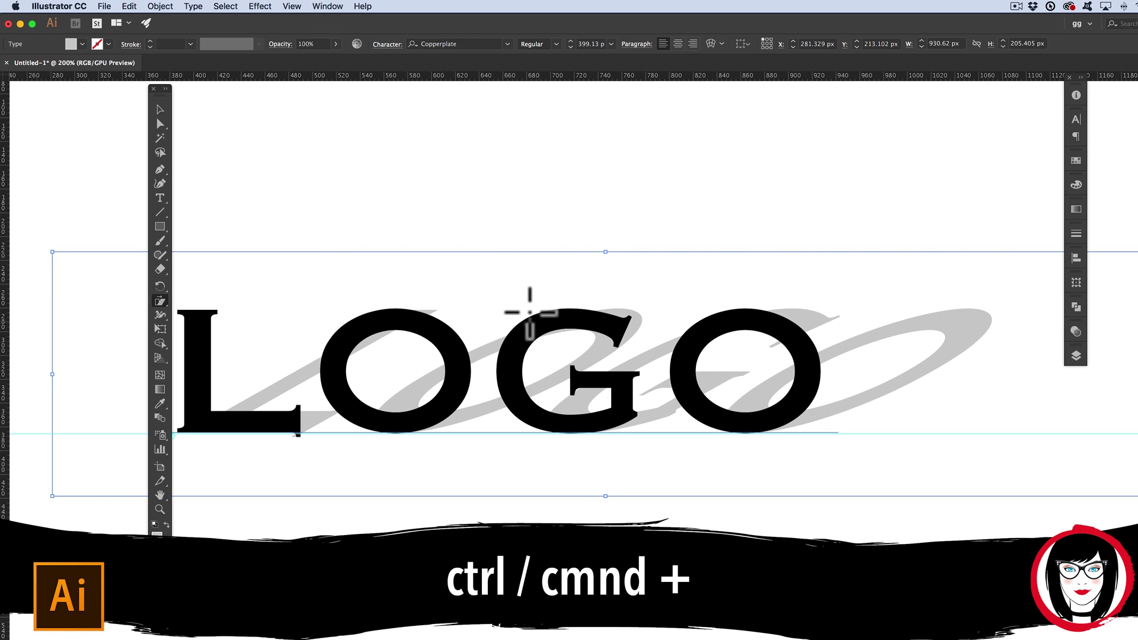
scroll(559, 368, left, 3)
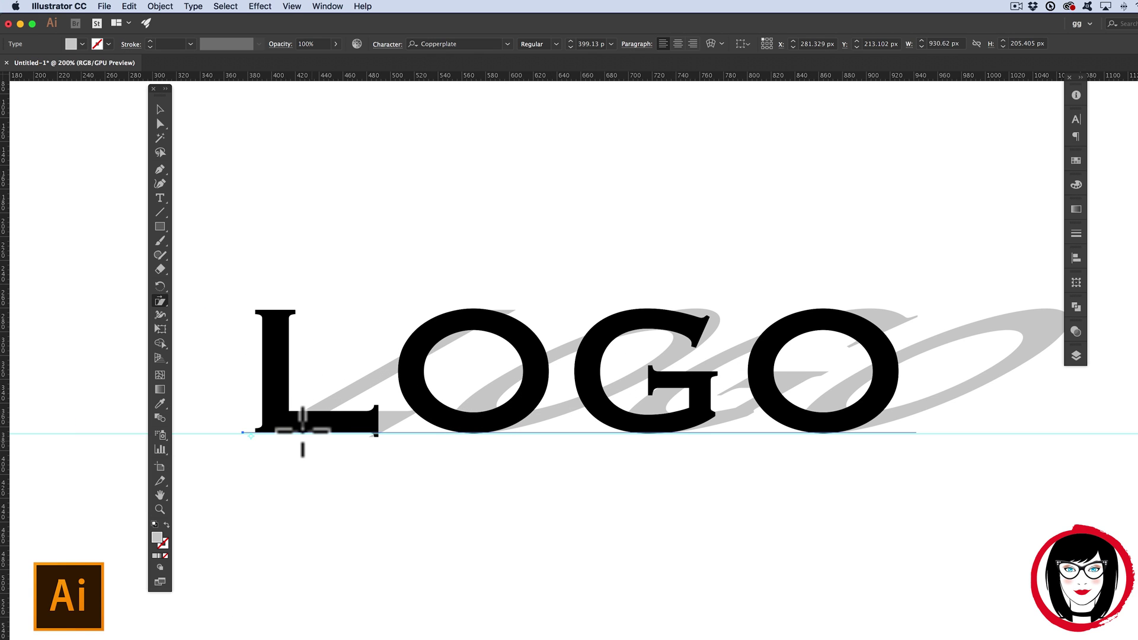
Set the gray shadow's opacity to 75% after first trying 50%.
click(166, 114)
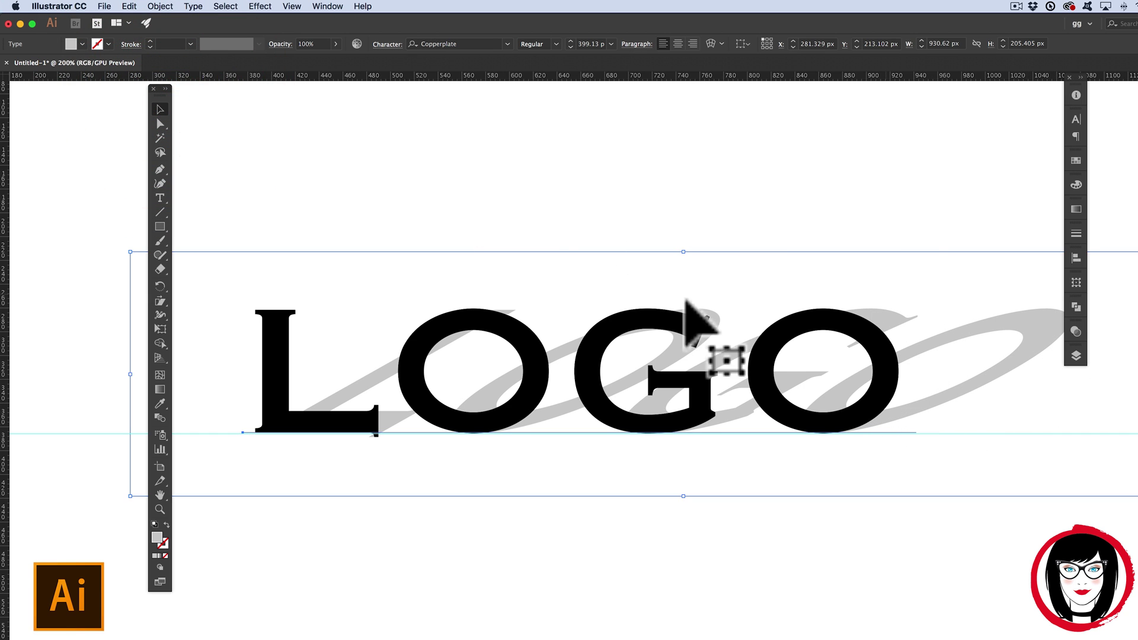
click(323, 45)
text(50)
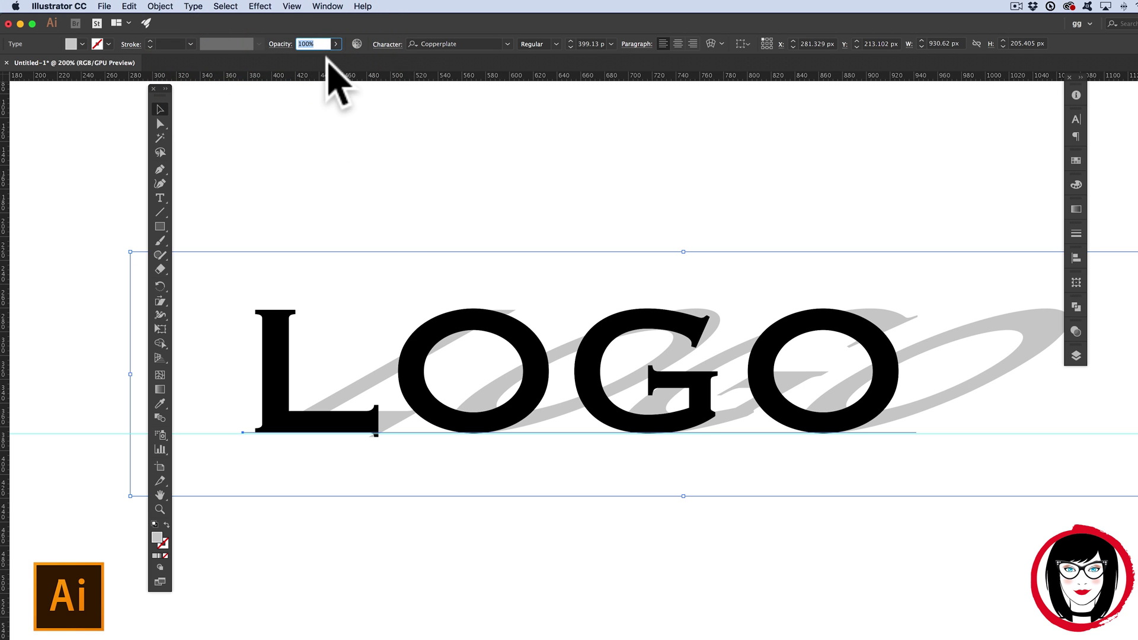
key(Return)
click(311, 44)
text(75)
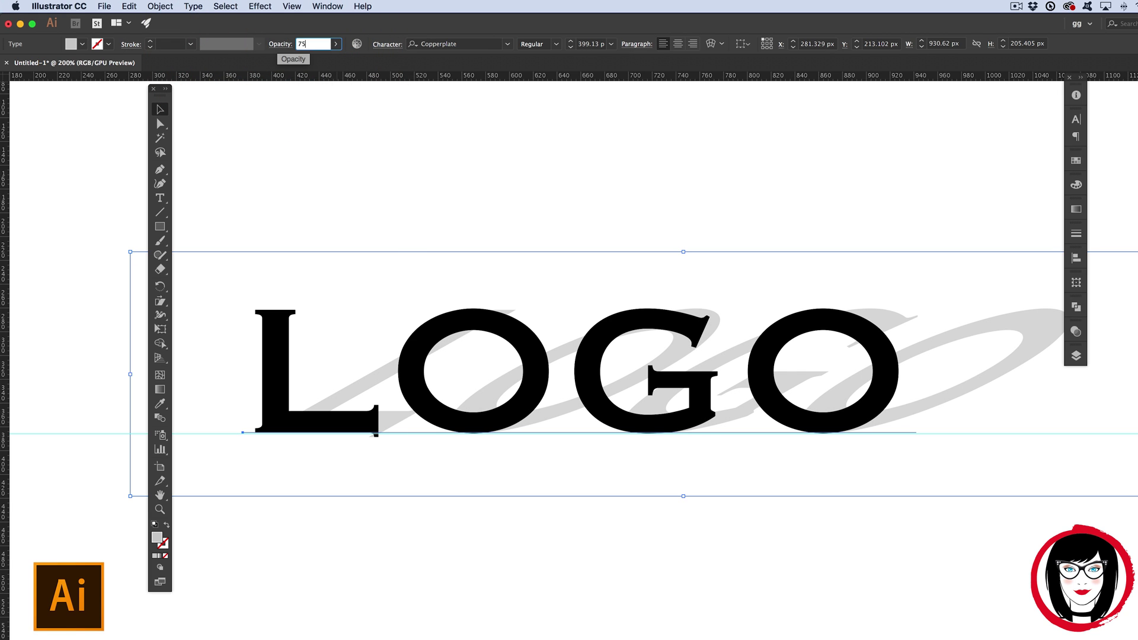
click(526, 177)
Zoom back out, remove the gray shadow, then Unlock All and clear the LOGO text.
key(super+minus)
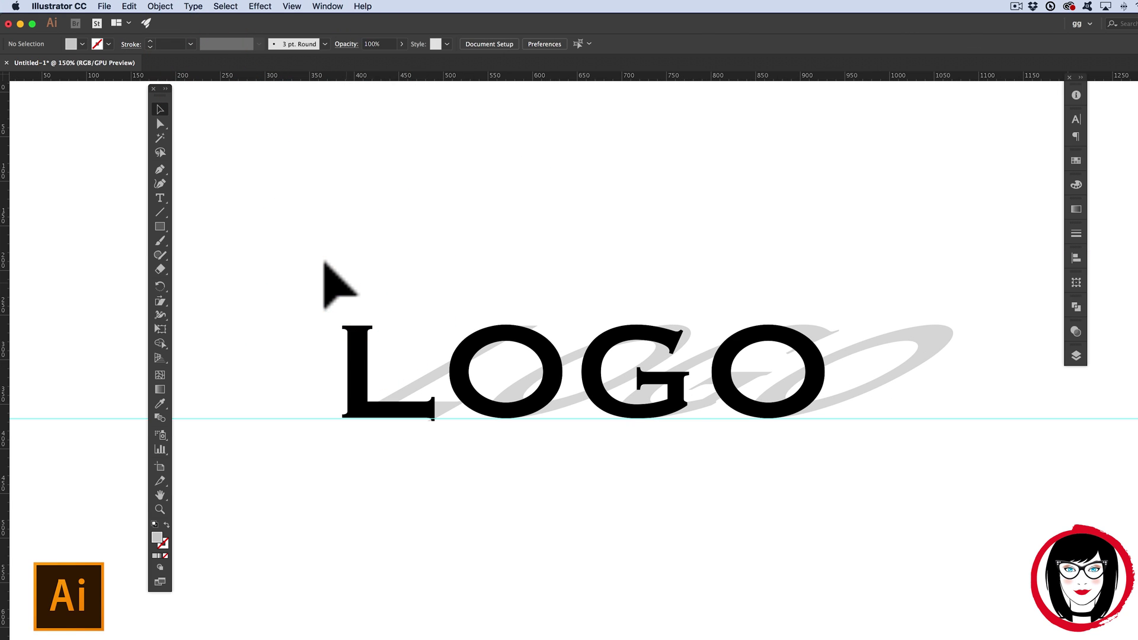
key(super+z)
key(super+z)
click(351, 230)
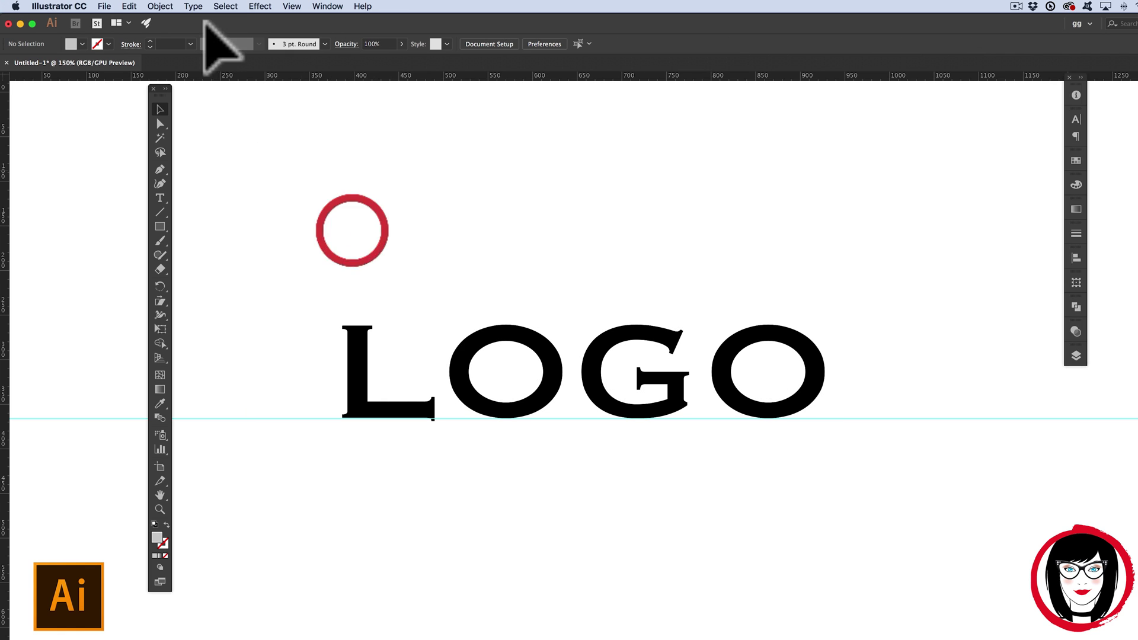
click(156, 6)
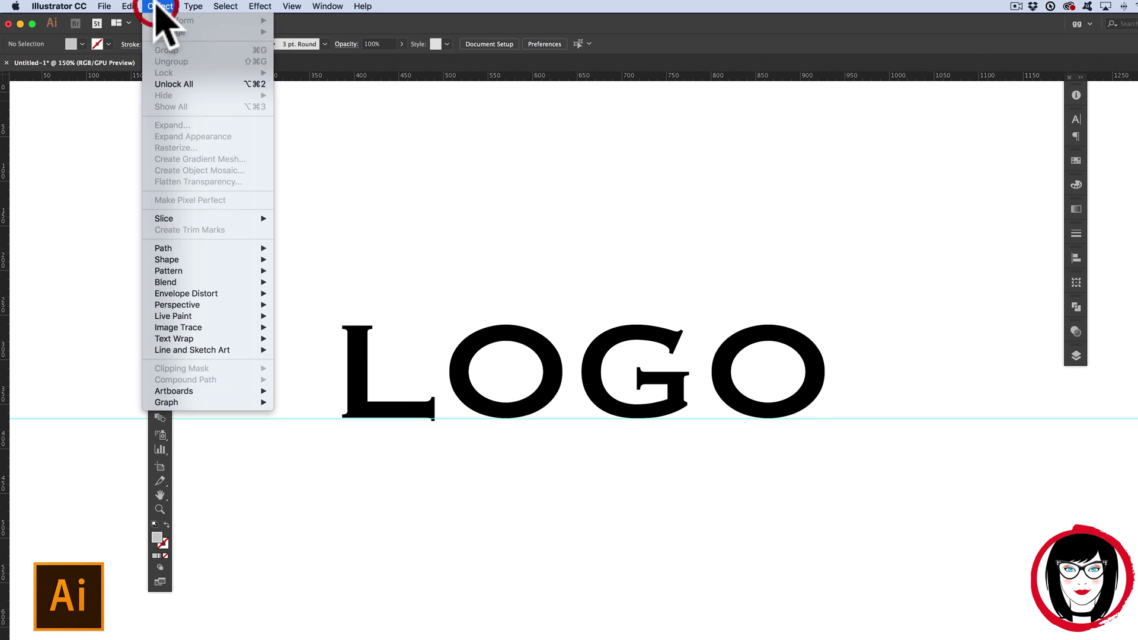
click(185, 86)
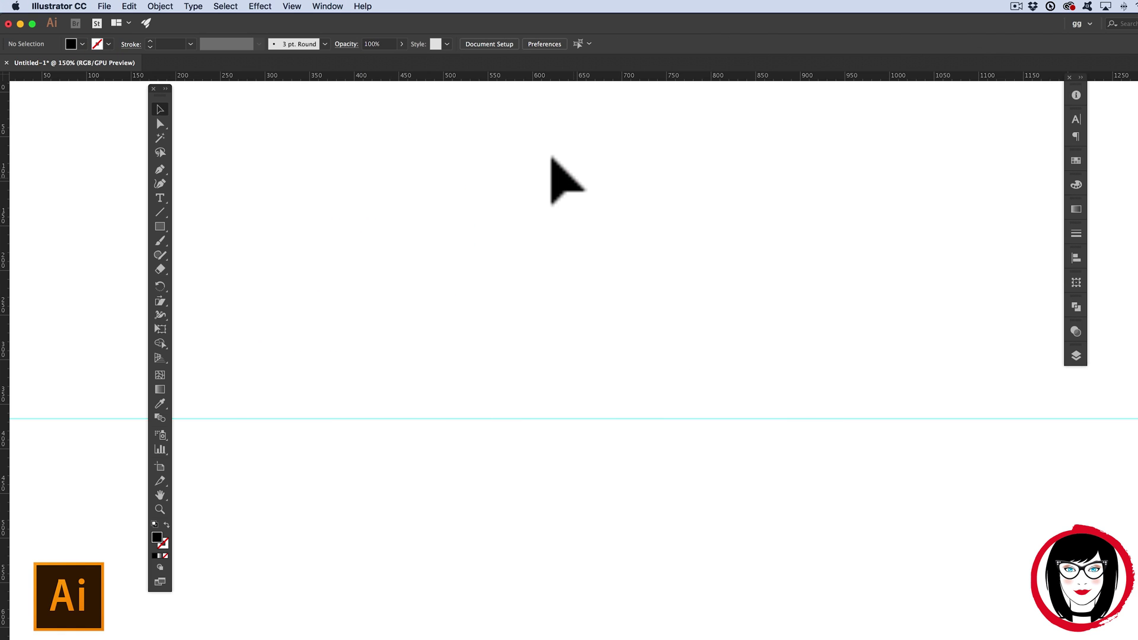
Unlock the guides and delete the horizontal baseline guide.
drag(579, 371, 652, 575)
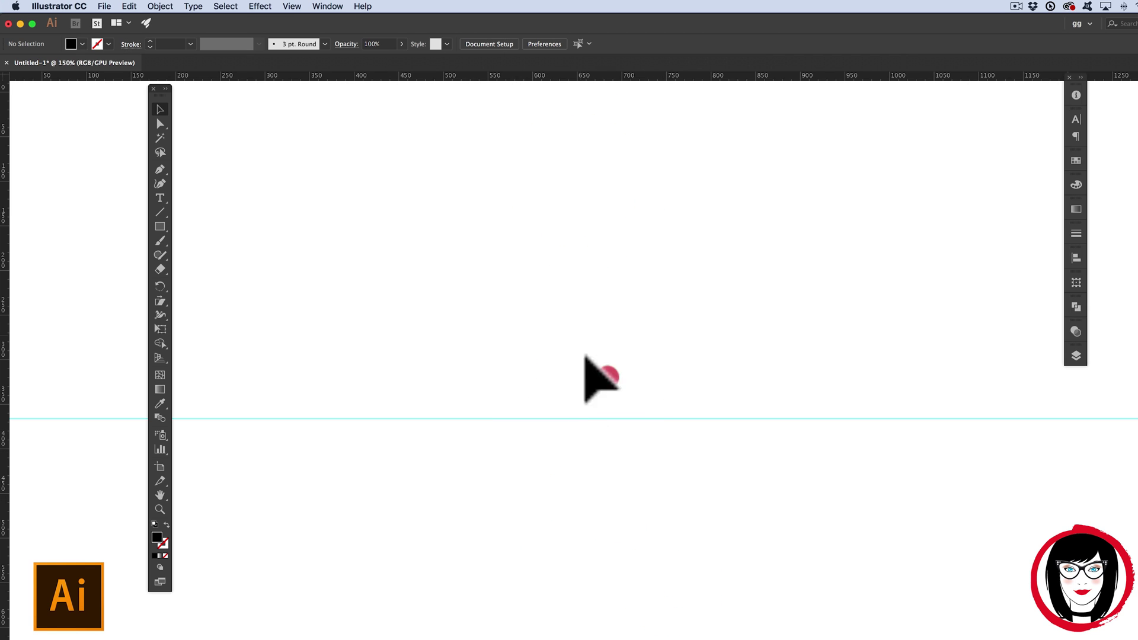
right_click(506, 280)
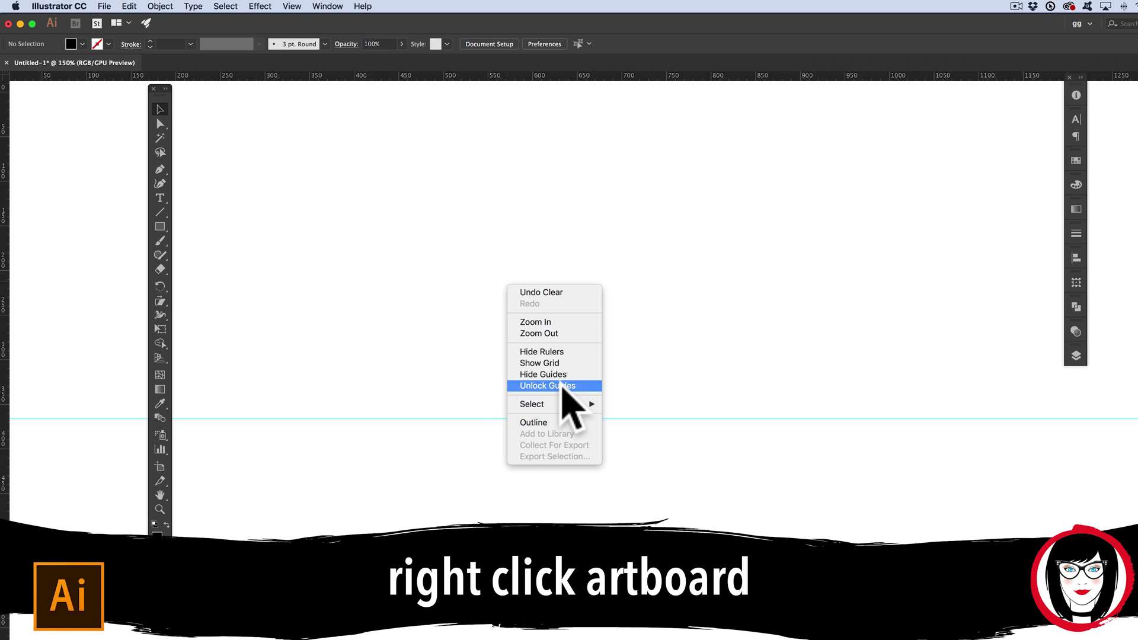
click(551, 386)
drag(635, 386, 671, 514)
key(Delete)
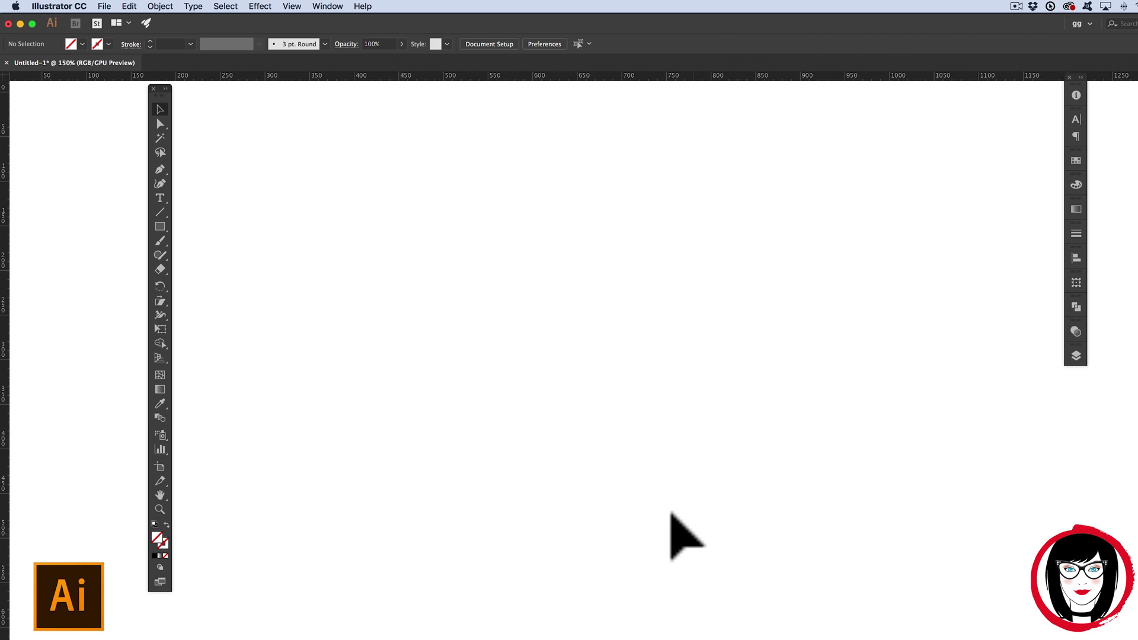
Set a red fill and draw a tall rectangle near the page centre.
click(628, 382)
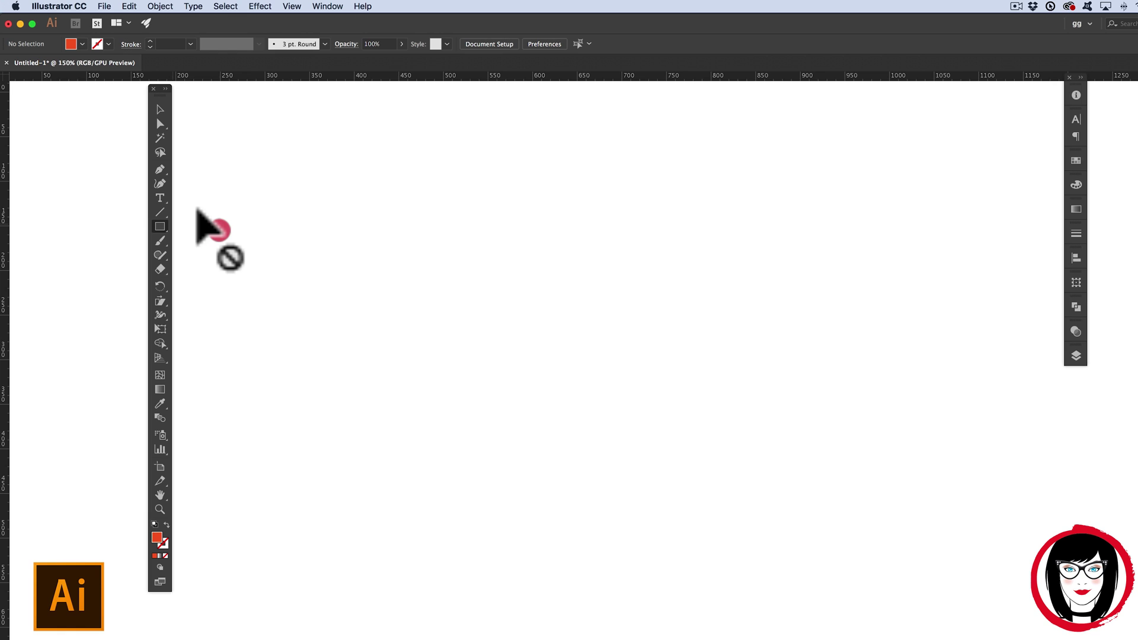
drag(165, 226, 218, 226)
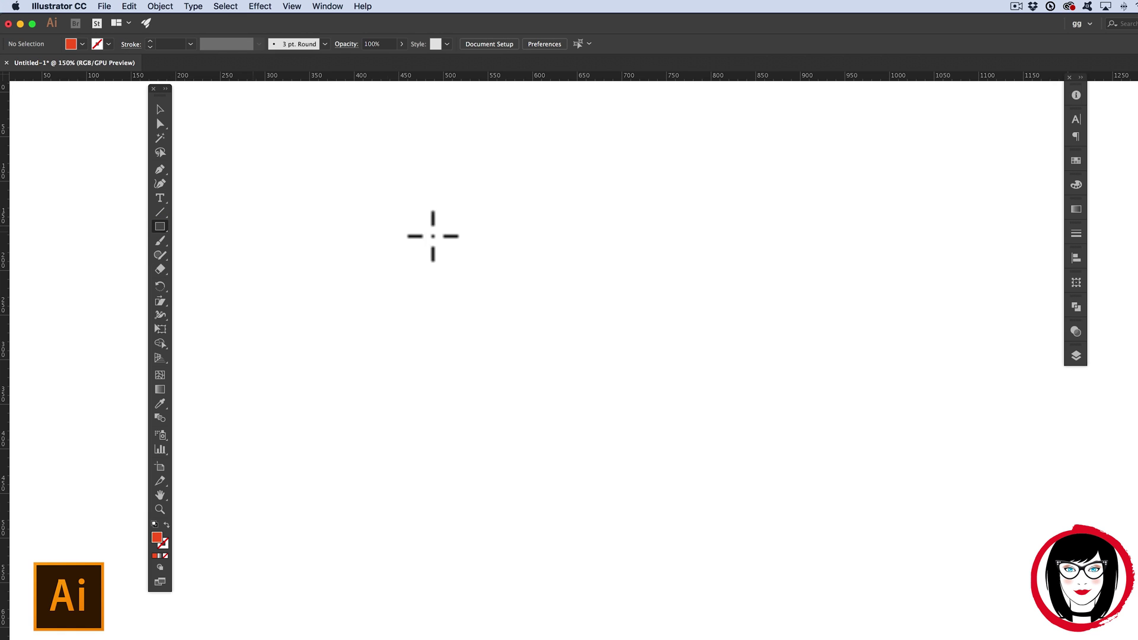
mouse_move(494, 232)
mouse_down()
mouse_move(582, 368)
mouse_move(632, 386)
mouse_move(620, 407)
mouse_up()
Shear the red rectangle from its bottom-left corner and move it right by one width.
mouse_move(160, 301)
mouse_down()
mouse_move(227, 307)
mouse_move(224, 317)
mouse_up()
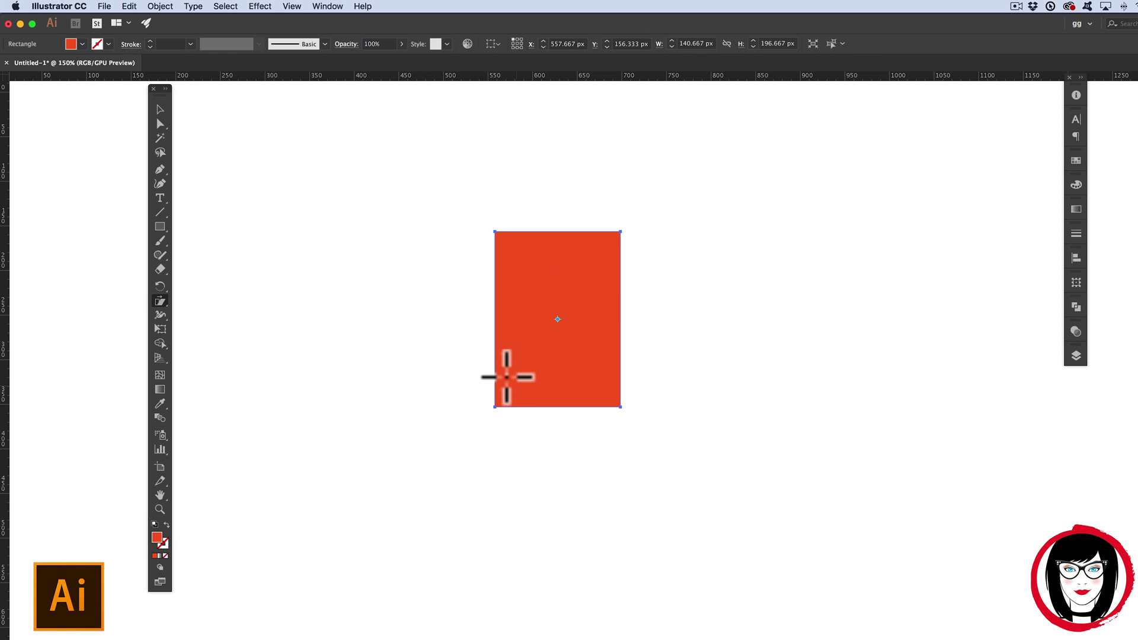
click(495, 407)
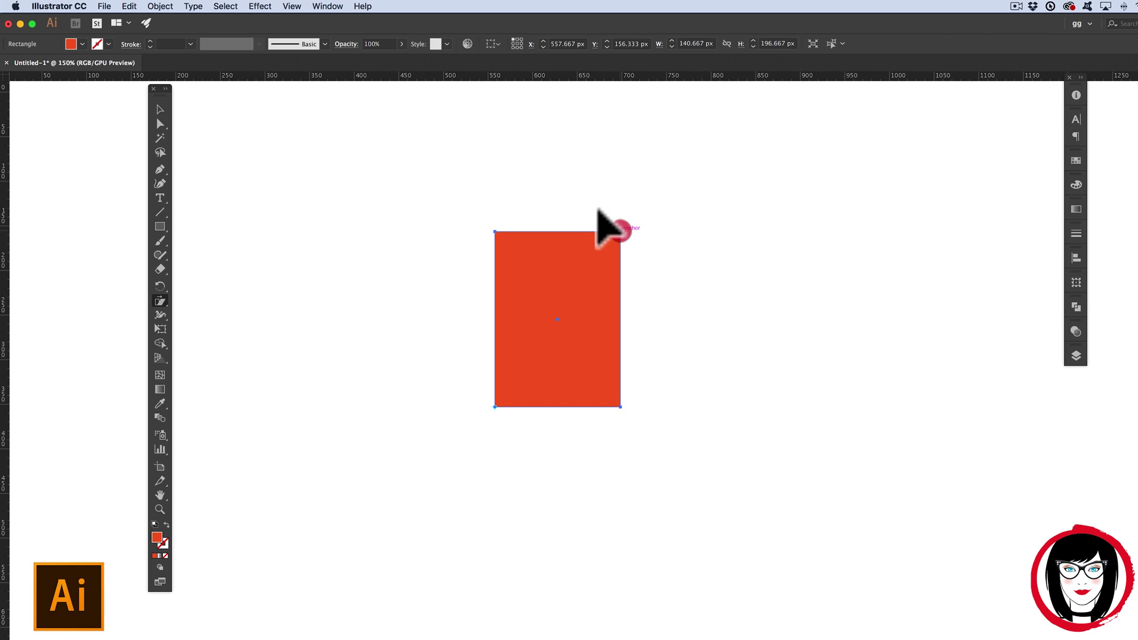
drag(620, 171, 620, 167)
key(v)
drag(562, 283, 687, 284)
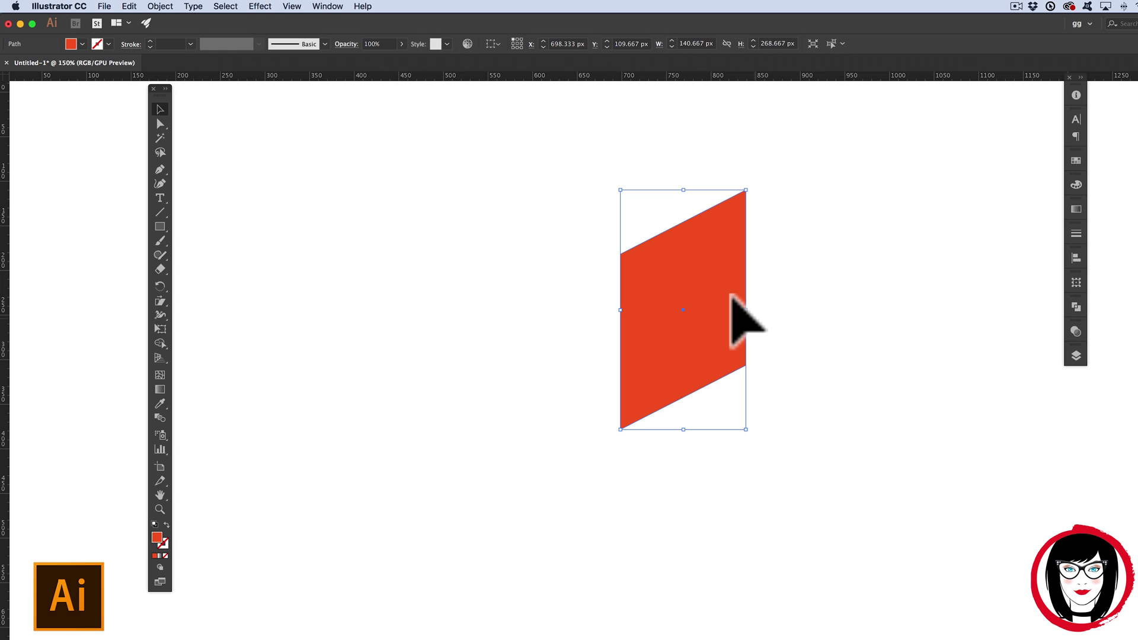
click(825, 342)
click(160, 301)
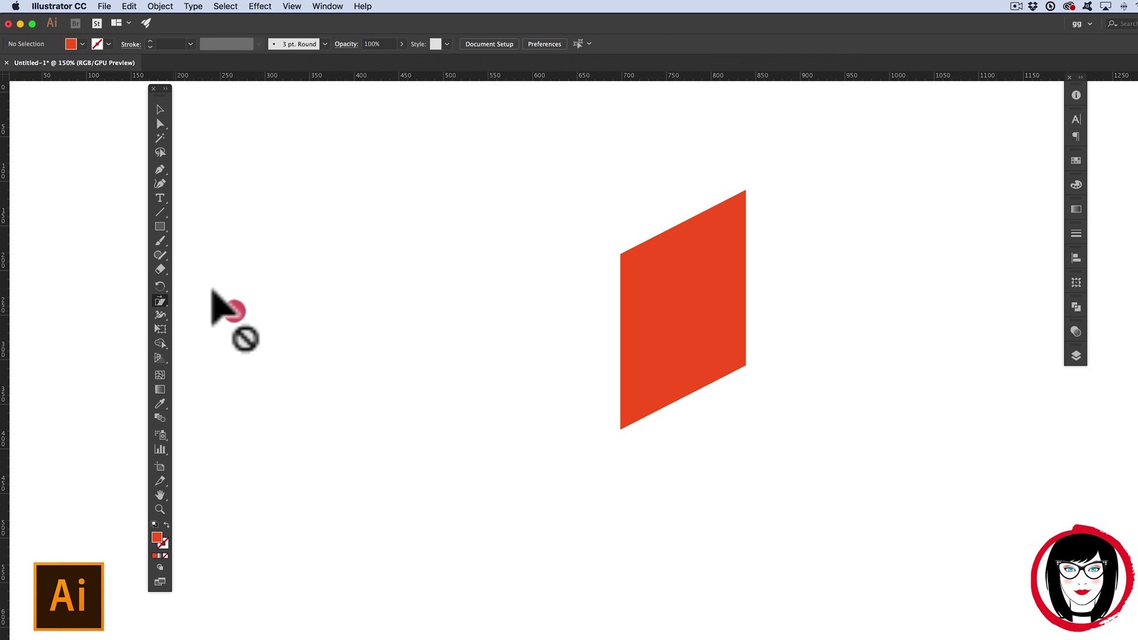
drag(158, 292, 223, 315)
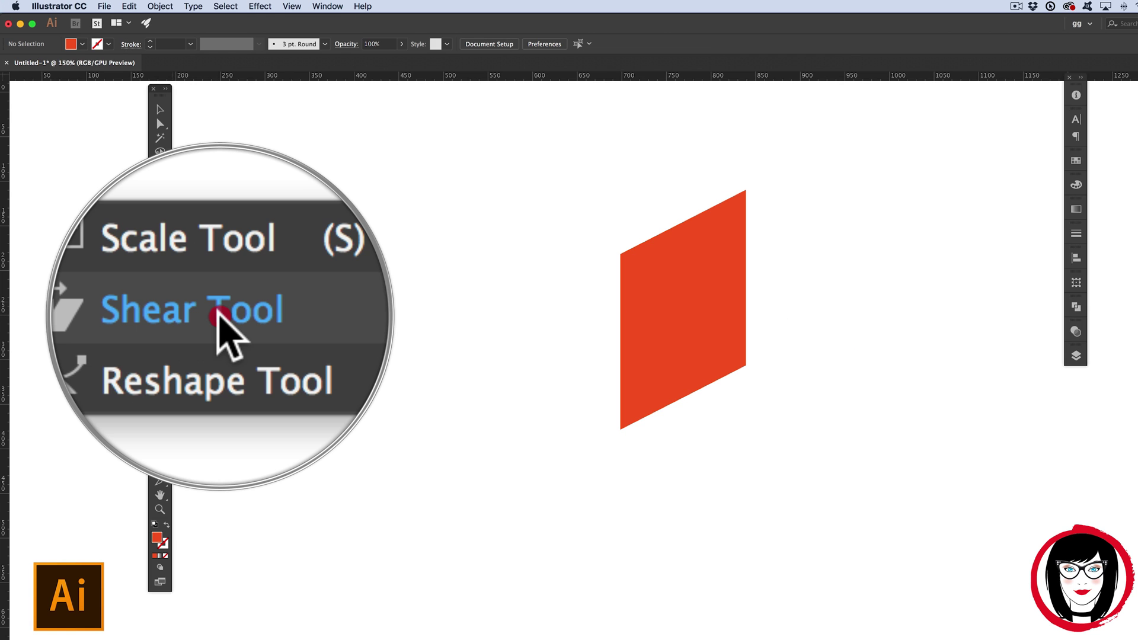